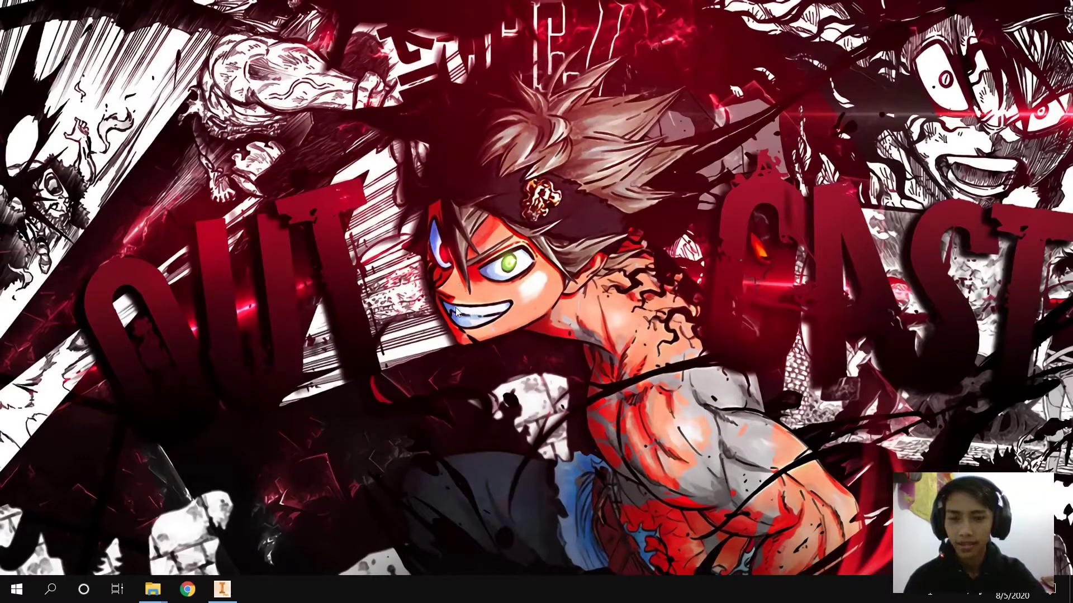
# Switch to Autodesk Inventor and create a new part file.
pyautogui.click(224, 591)
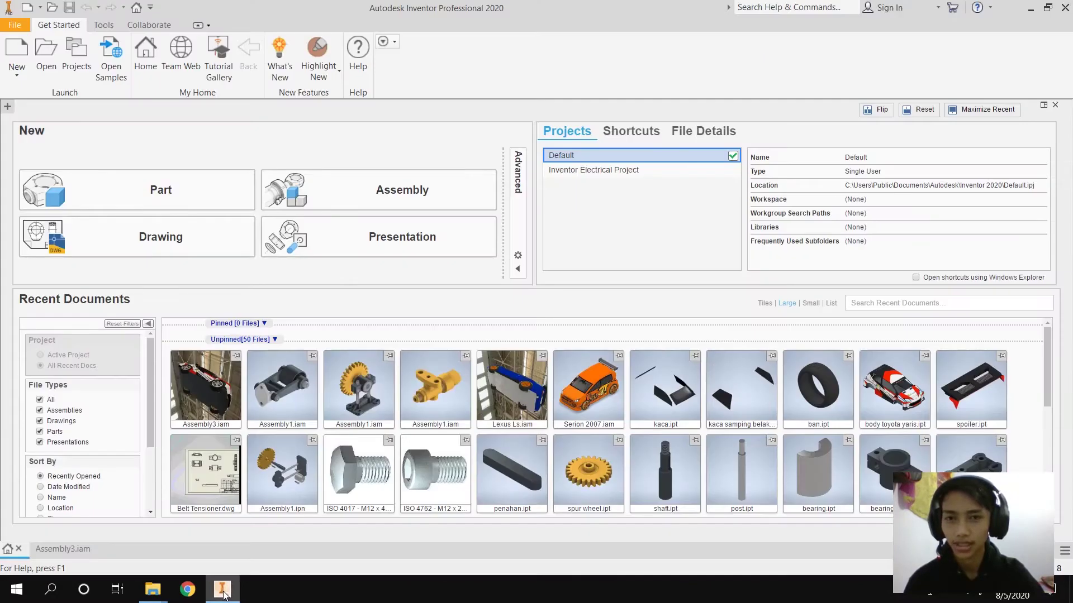
pyautogui.moveTo(594, 388)
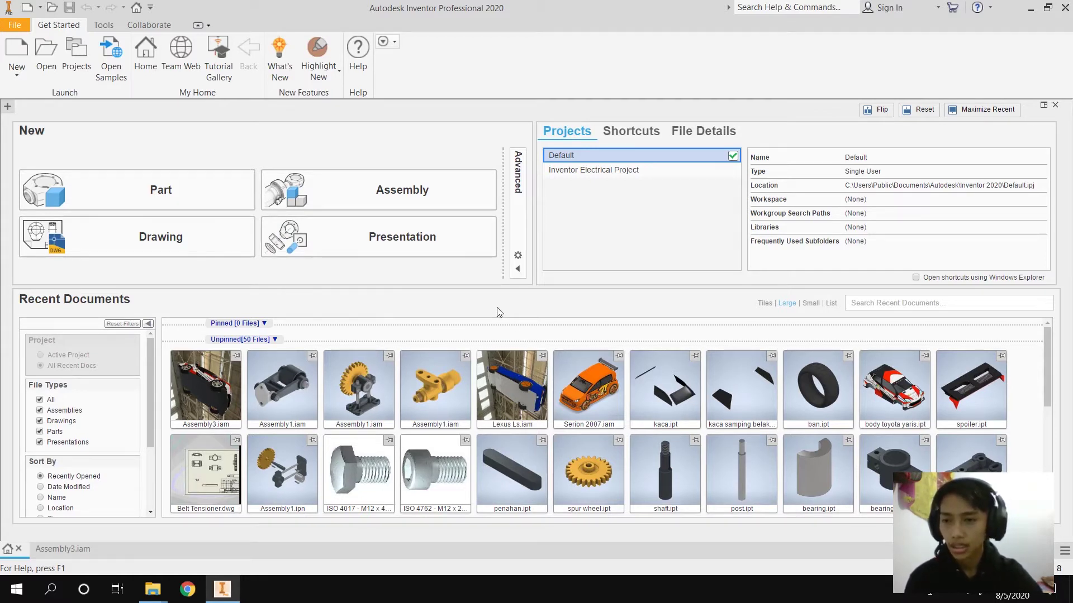
pyautogui.click(161, 191)
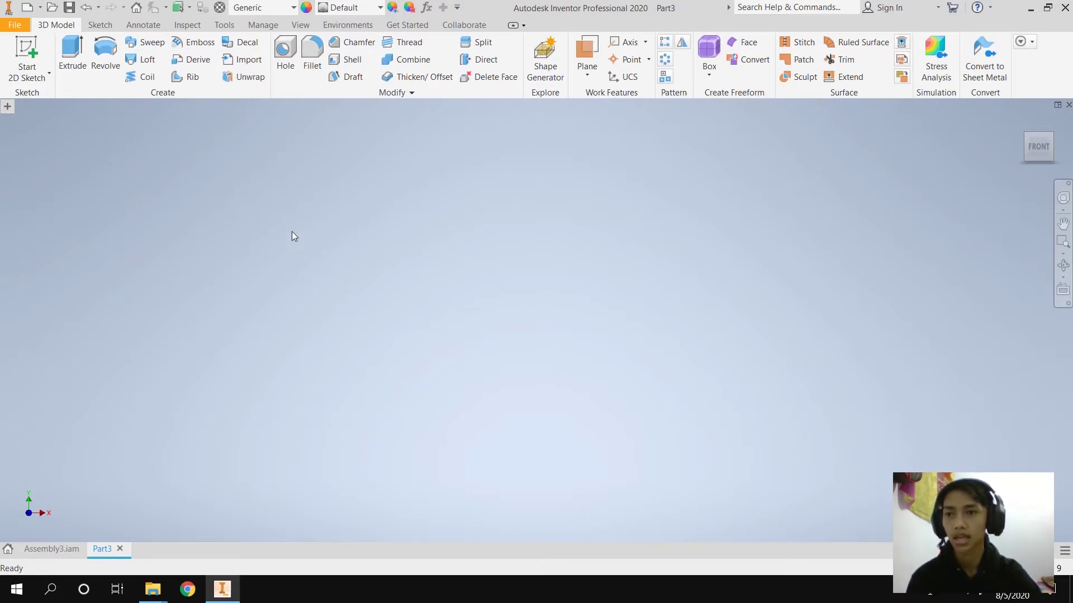
# Examine the new-file document types and templates, as well as the sketch, annotation, inspection and general tool sets of the part environment.
pyautogui.click(41, 8)
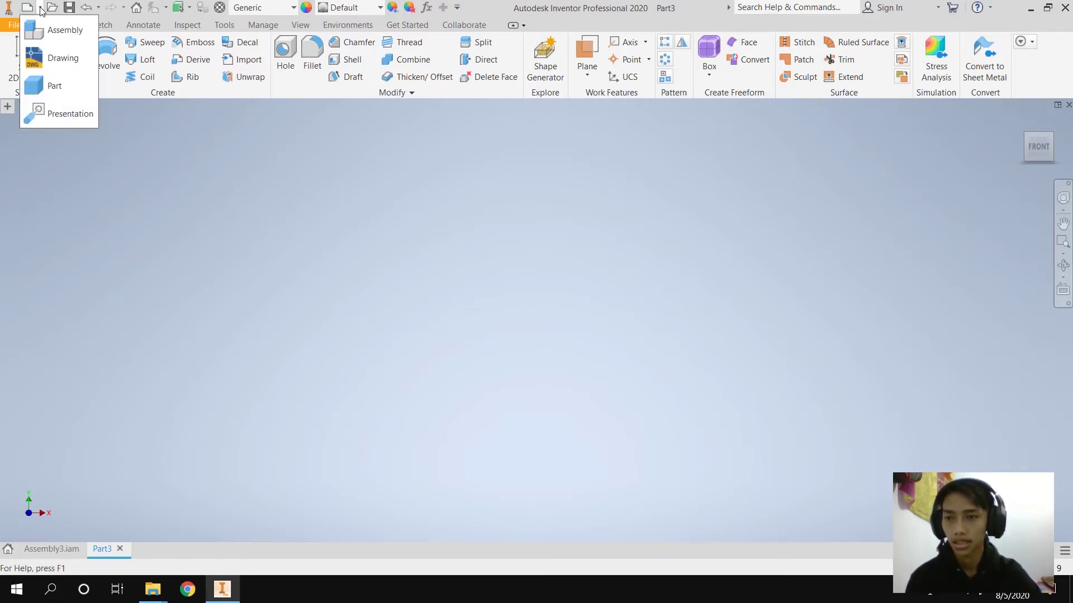
pyautogui.click(40, 8)
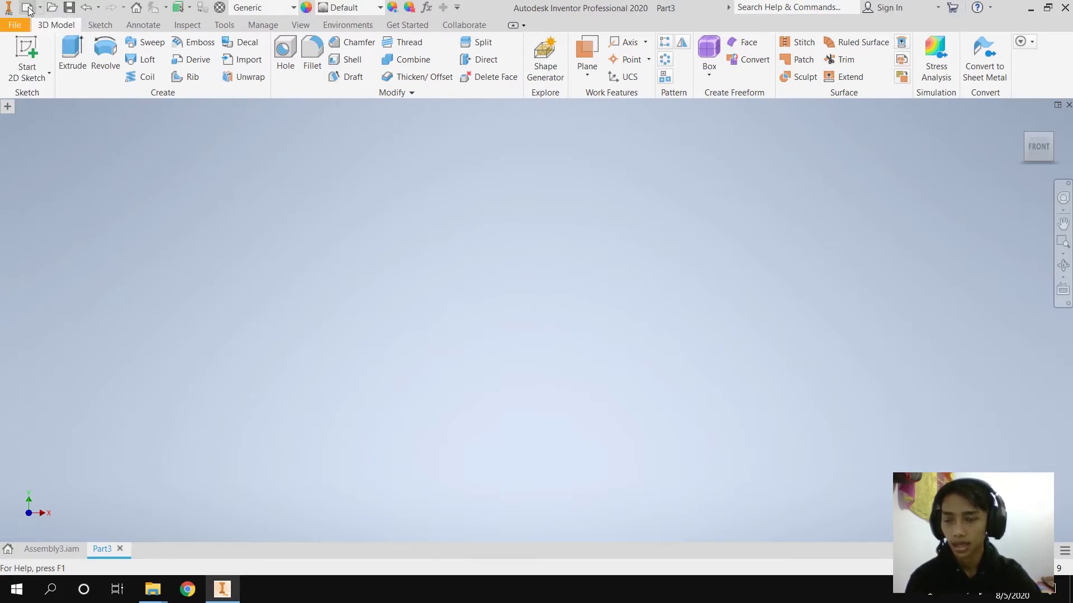
pyautogui.click(28, 7)
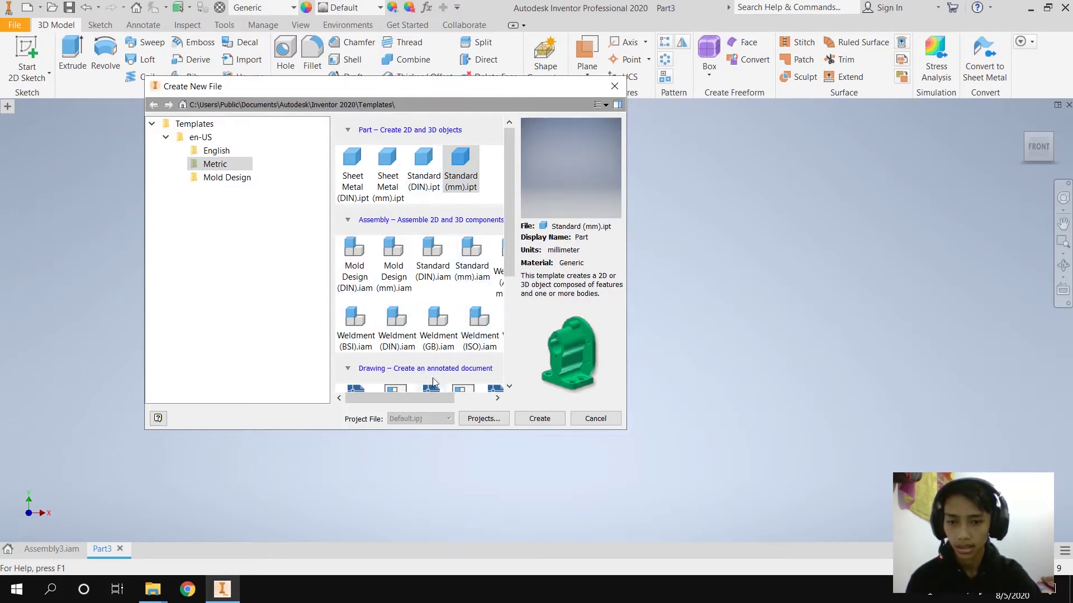
pyautogui.moveTo(439, 398)
pyautogui.mouseDown()
pyautogui.moveTo(454, 397)
pyautogui.moveTo(440, 398)
pyautogui.mouseUp()
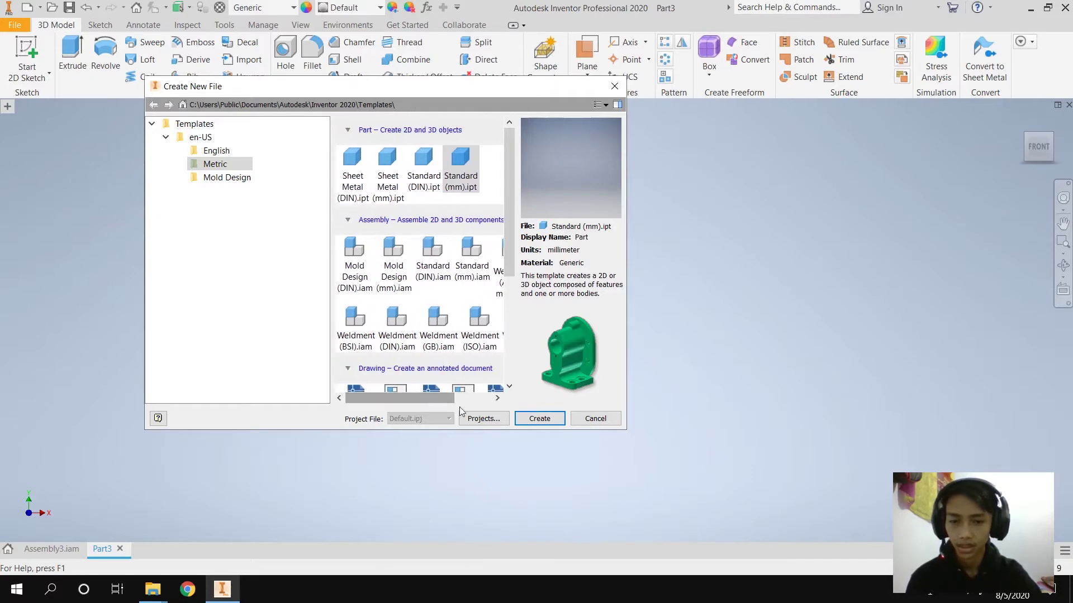
pyautogui.click(596, 419)
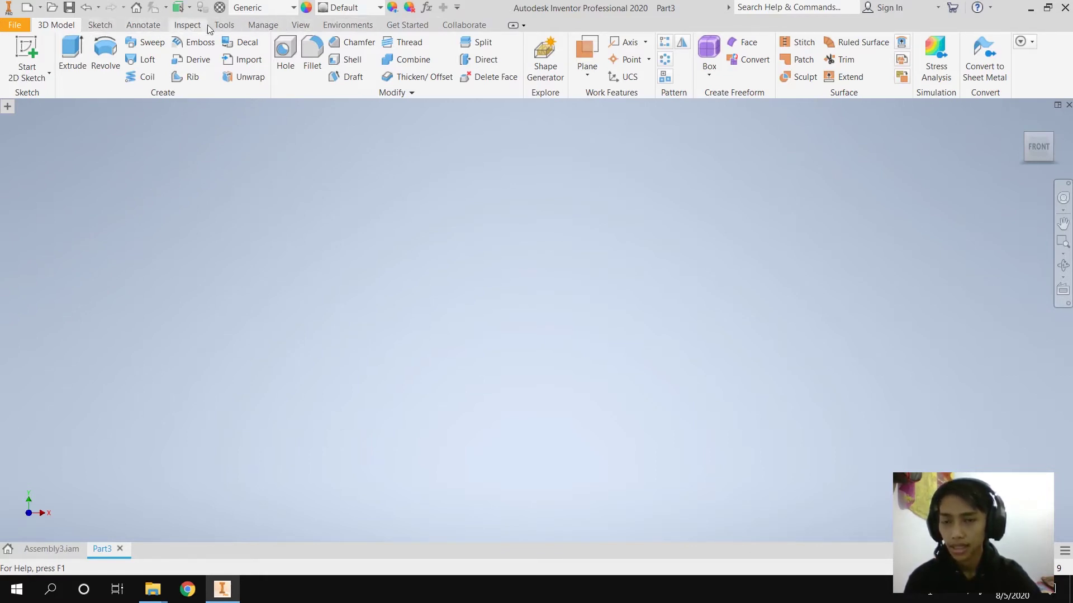
pyautogui.click(101, 27)
pyautogui.click(146, 28)
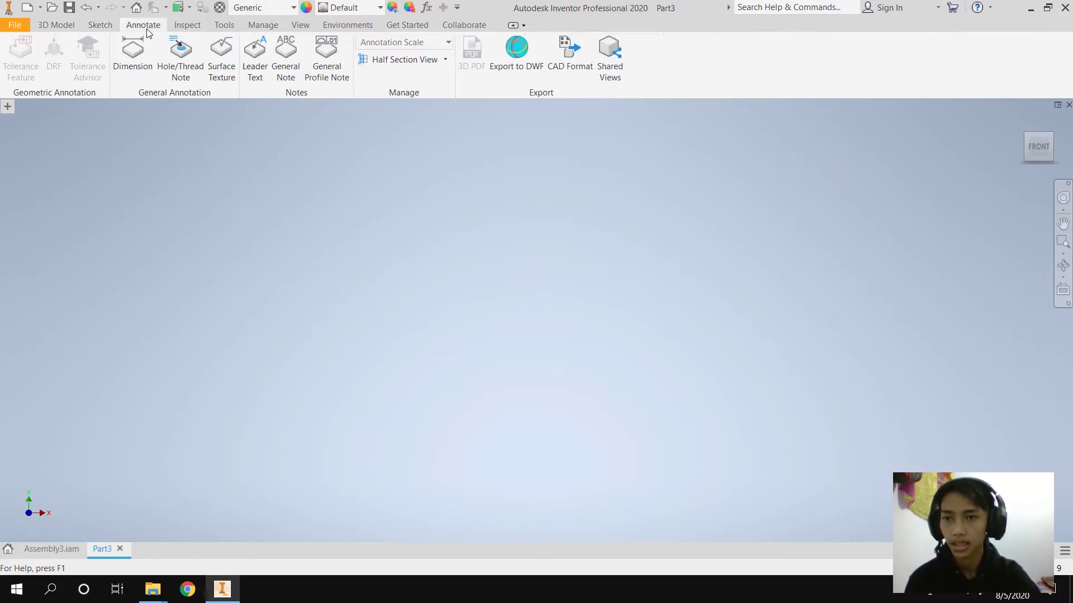
pyautogui.click(187, 28)
pyautogui.click(232, 29)
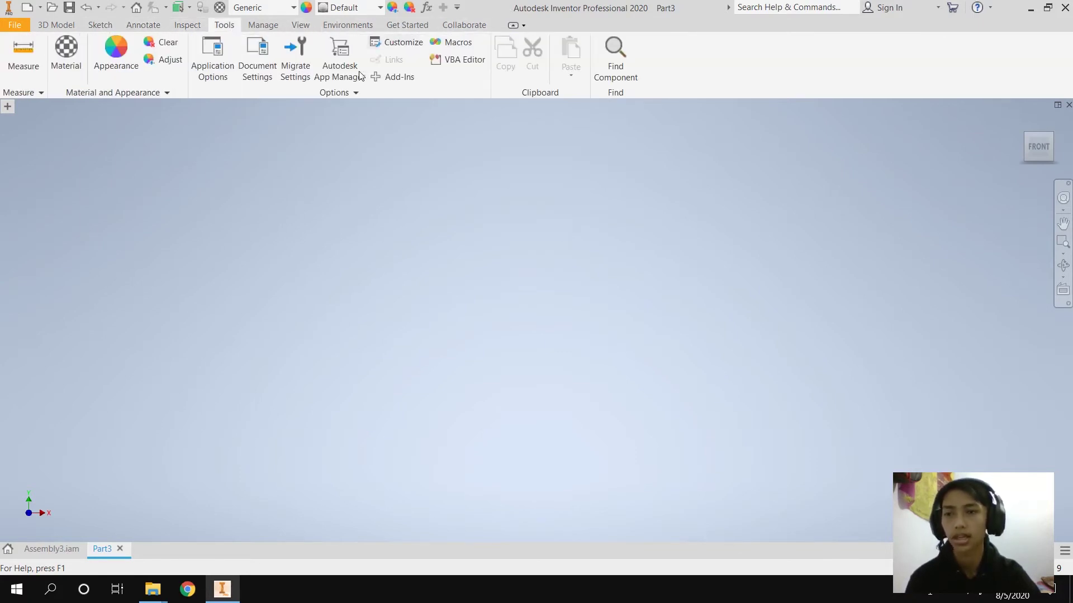
pyautogui.click(66, 28)
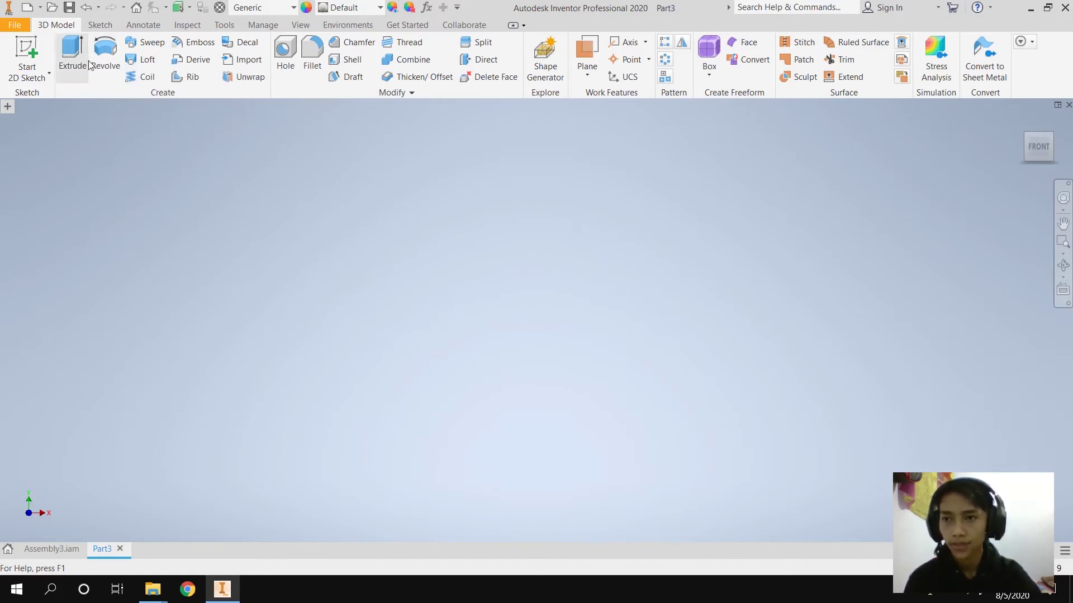
# Show the model browser for the part and look over the Origin planes and axes.
pyautogui.click(97, 25)
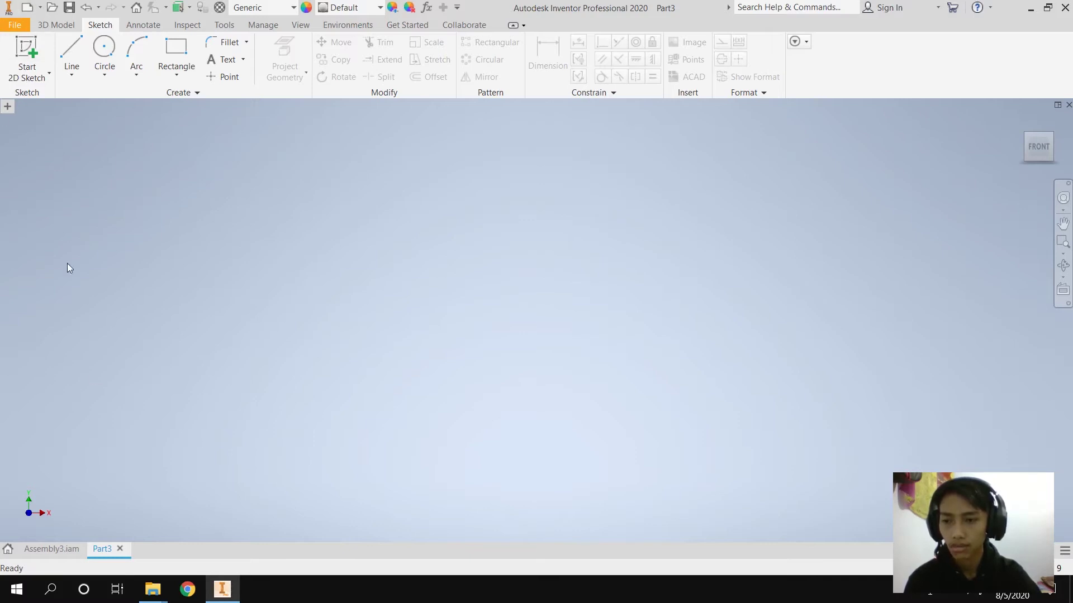
pyautogui.click(8, 106)
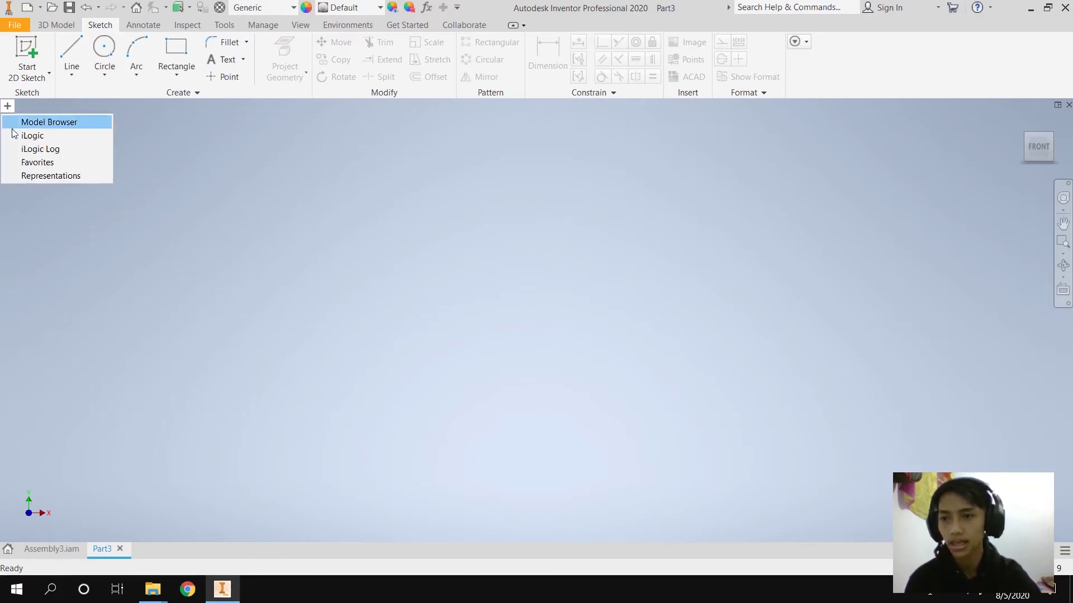
pyautogui.click(40, 124)
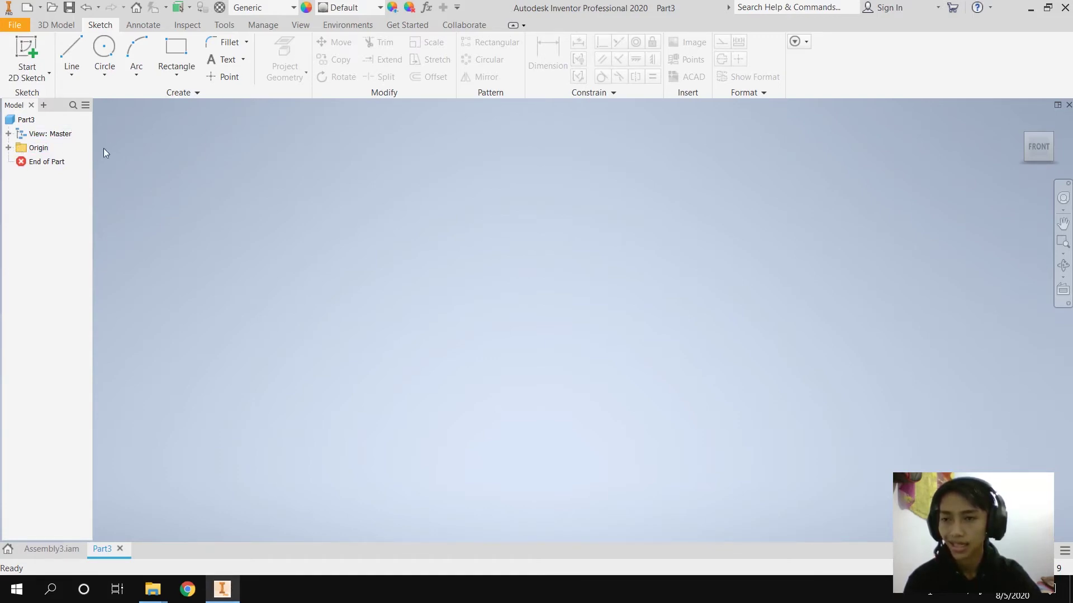
pyautogui.click(9, 148)
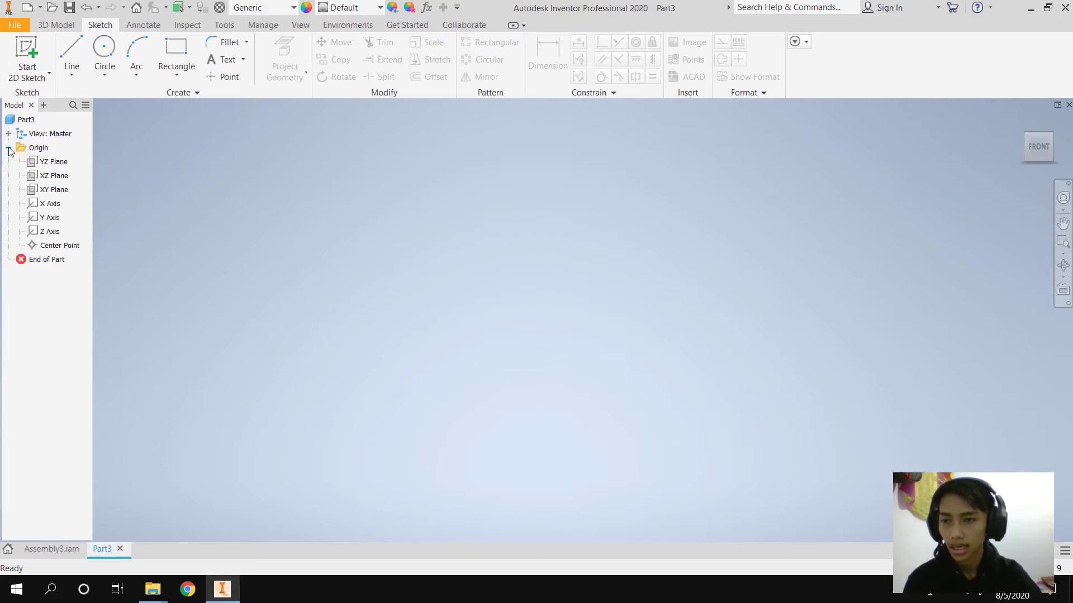
pyautogui.click(9, 148)
# Sketch a closed four-sided line profile from the origin on the horizontal plane, about 0.92 in by 0.45 in, and finish the sketch.
pyautogui.click(71, 53)
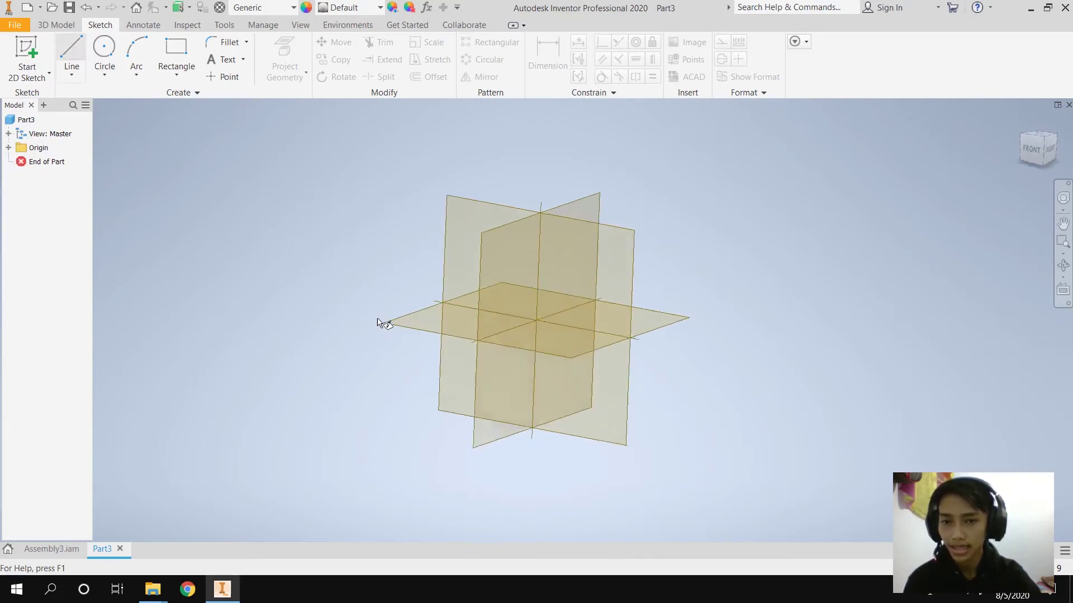
pyautogui.click(412, 308)
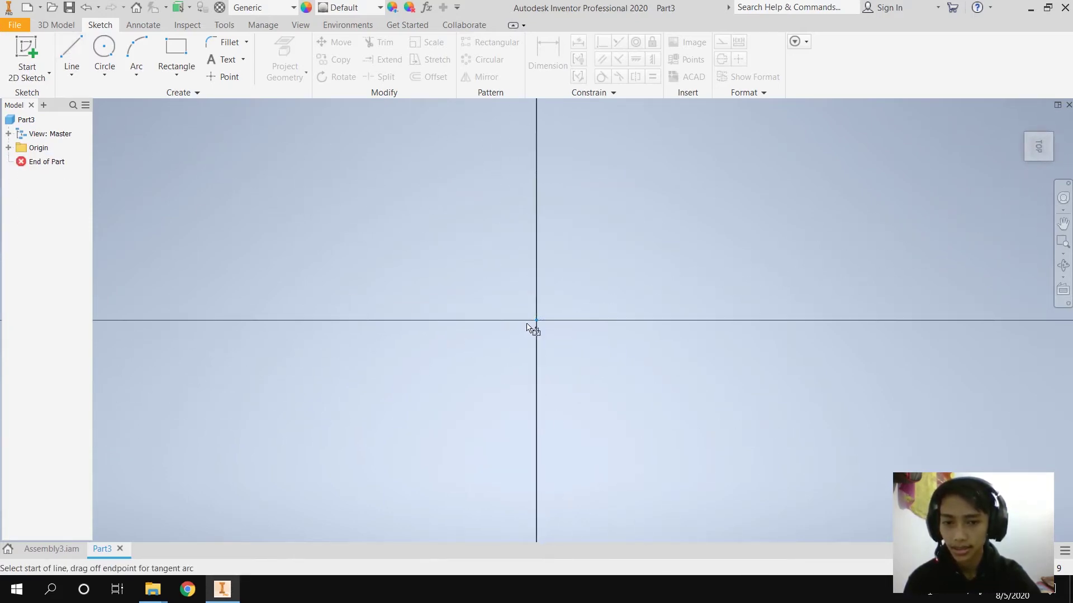
pyautogui.click(536, 320)
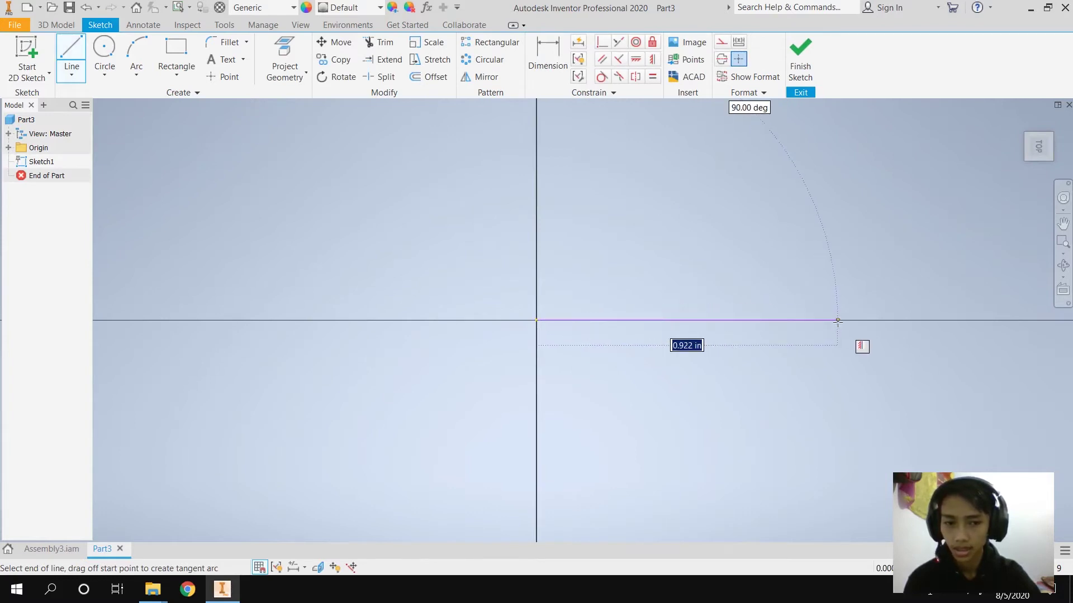
pyautogui.click(838, 321)
pyautogui.click(837, 174)
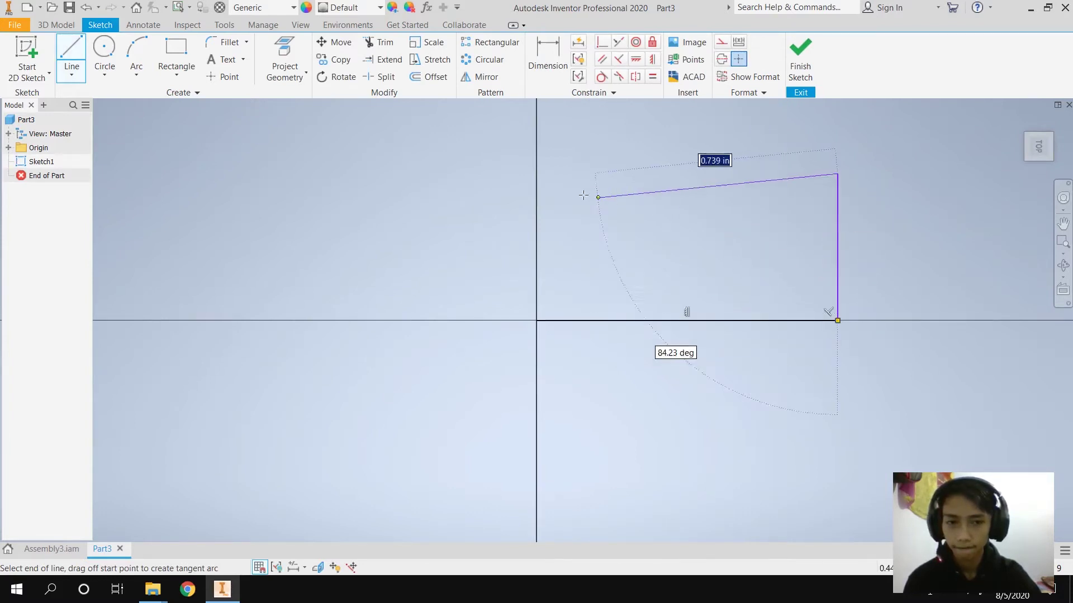
pyautogui.click(531, 173)
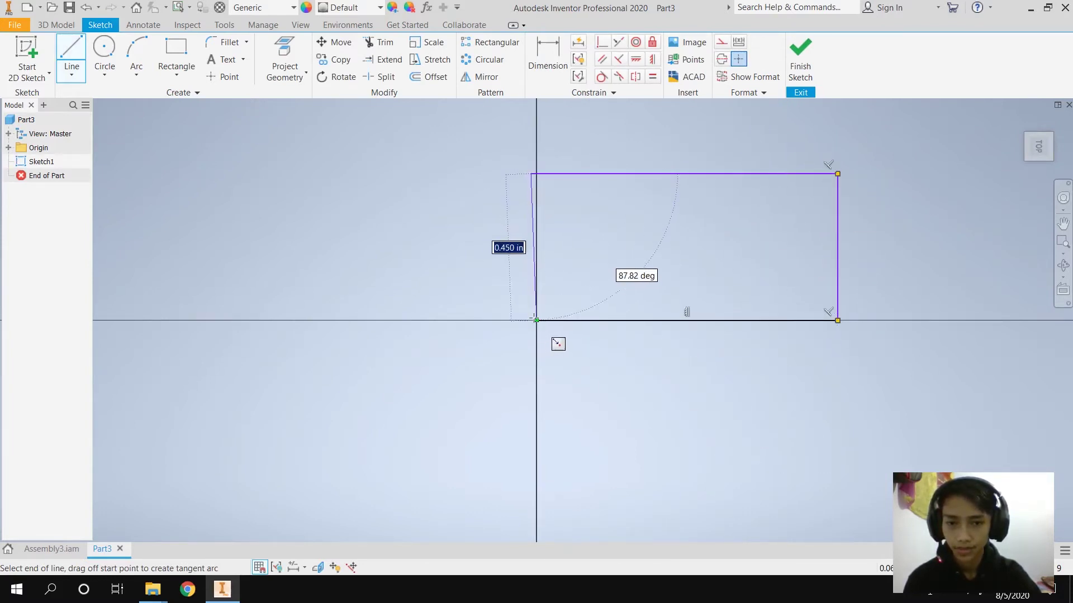
pyautogui.click(535, 319)
pyautogui.rightClick(414, 261)
pyautogui.click(452, 262)
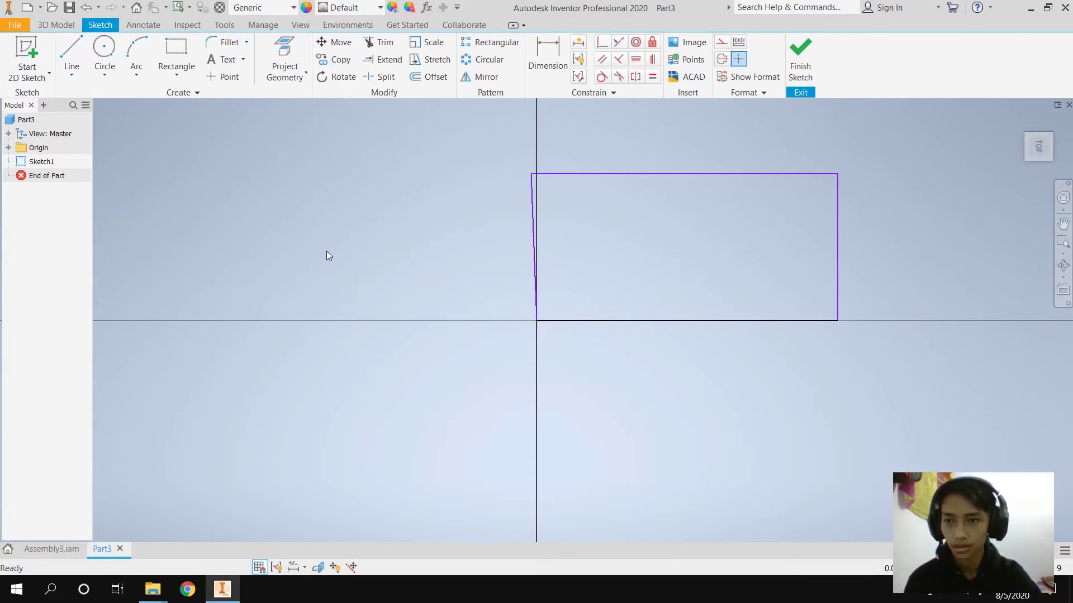
pyautogui.click(800, 61)
pyautogui.press('F2')
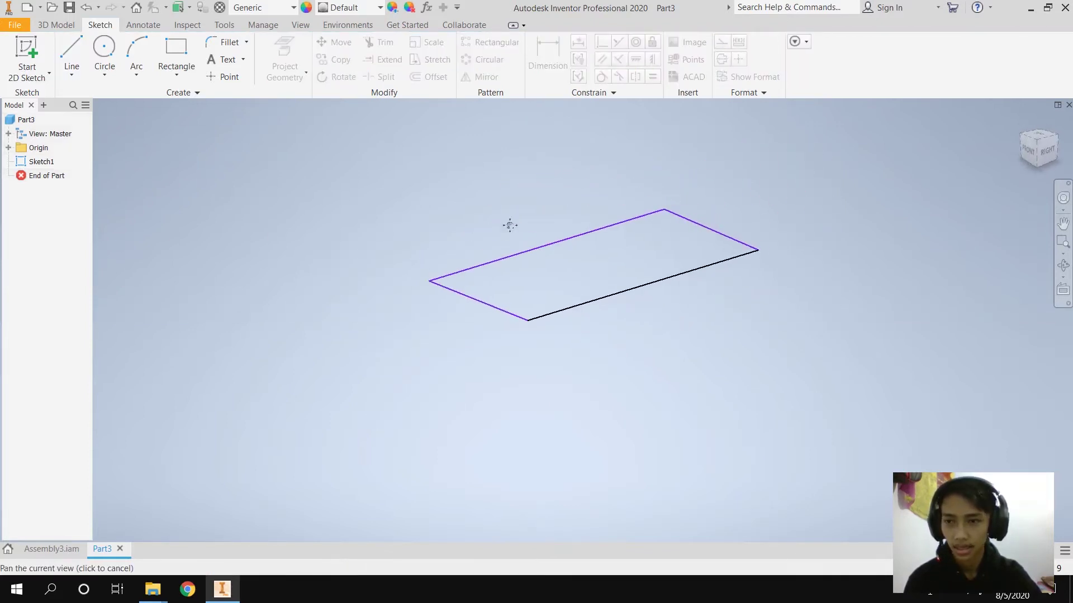
pyautogui.moveTo(509, 226); pyautogui.dragTo(437, 264)
pyautogui.click(41, 163)
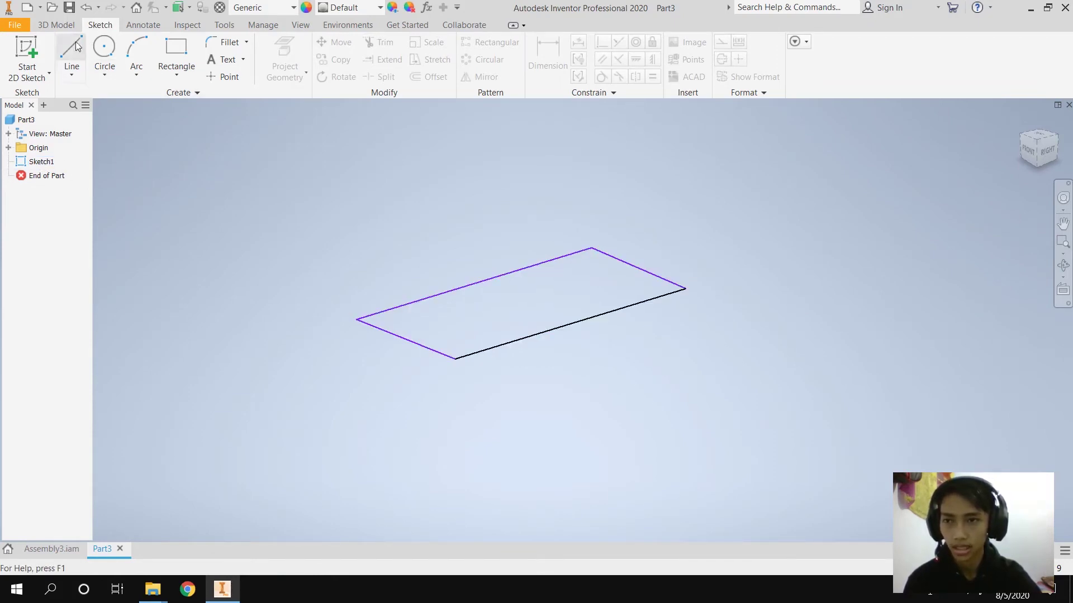
pyautogui.click(64, 28)
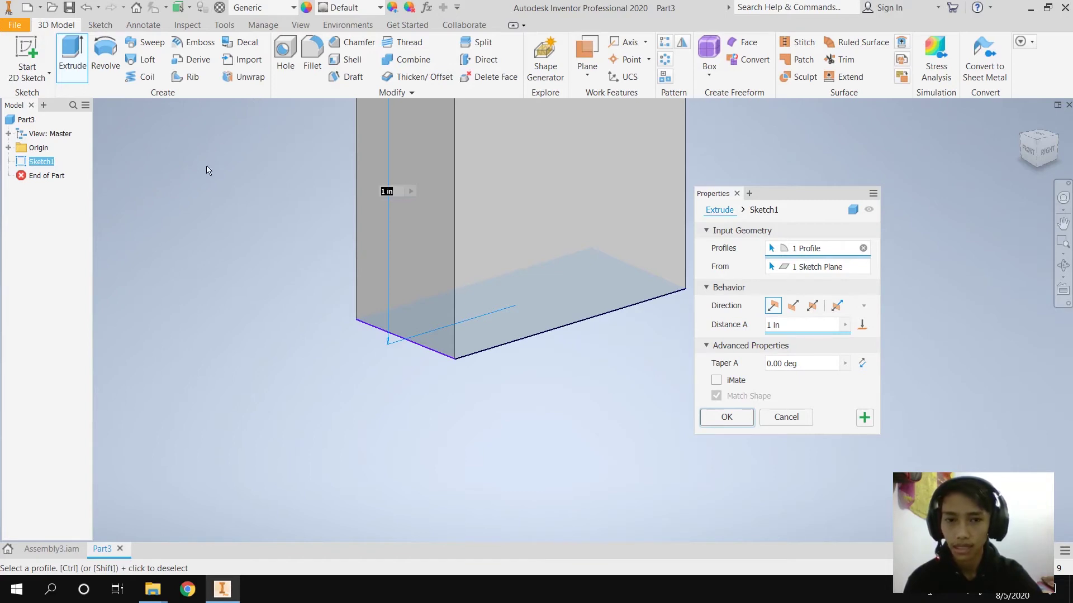
pyautogui.click(800, 326)
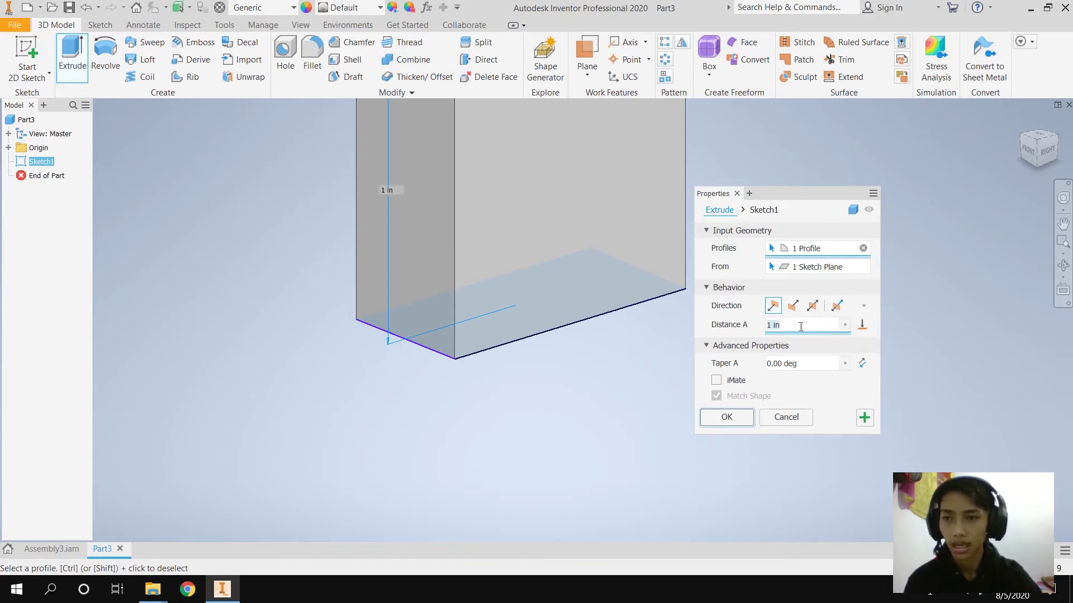
pyautogui.scroll(-4, 503, 262)
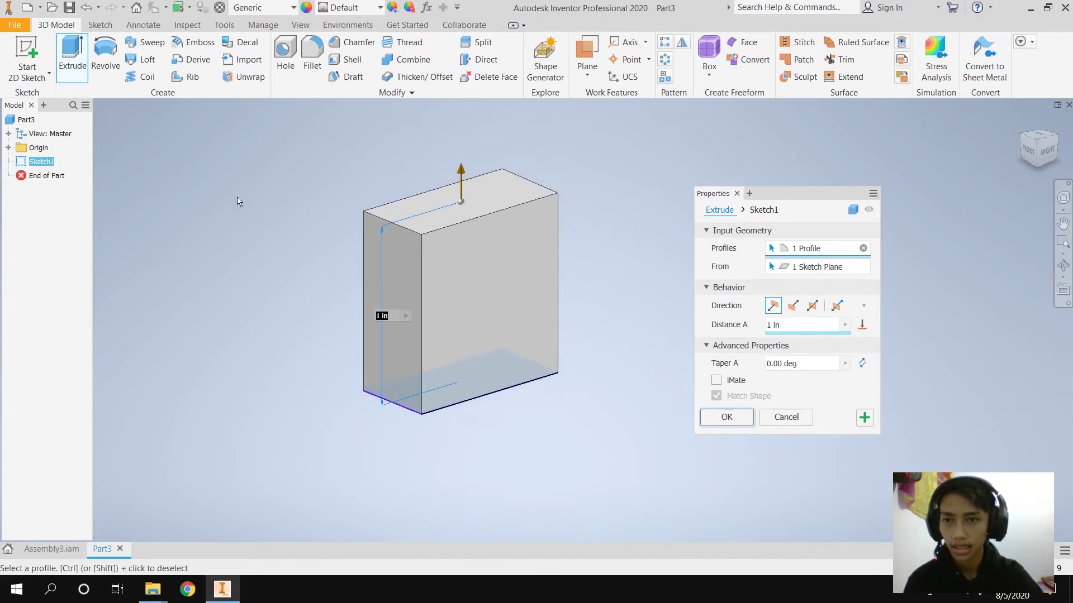
pyautogui.click(28, 9)
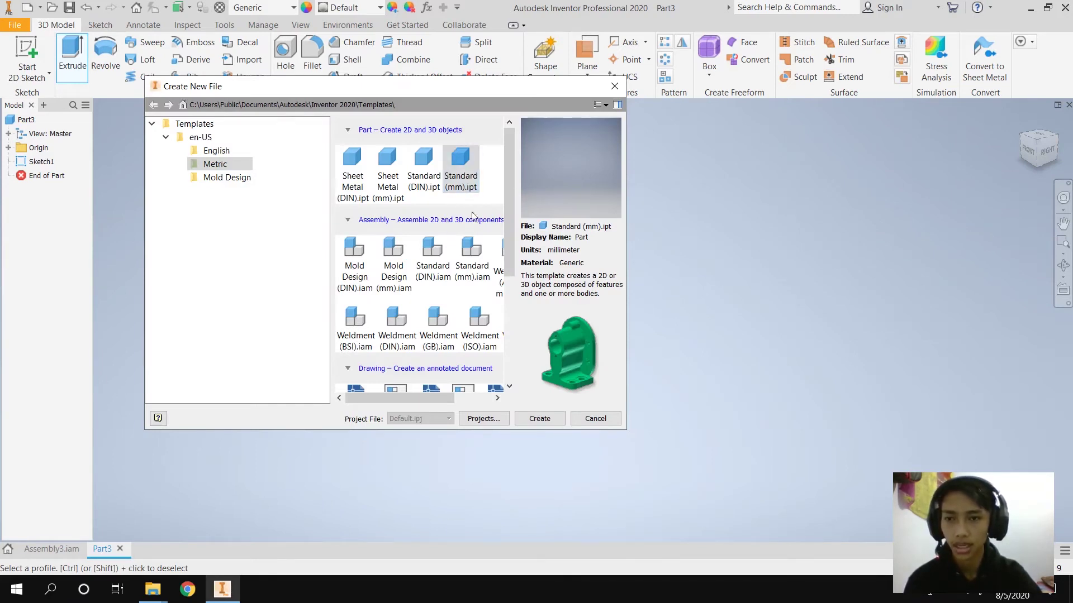
pyautogui.click(602, 422)
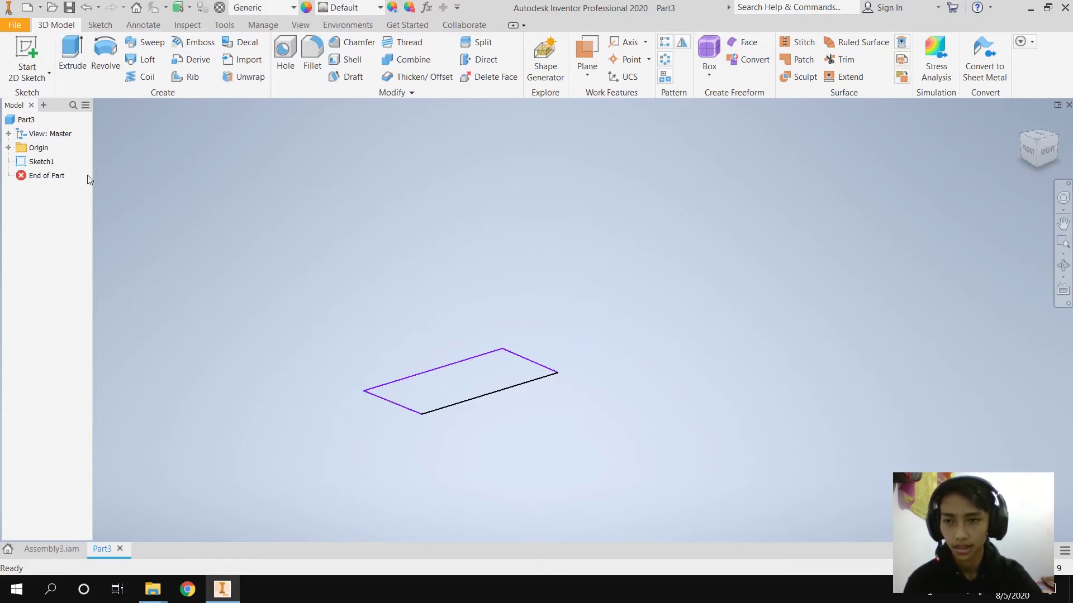
# Hide Sketch1 and turn the view to the right side.
pyautogui.click(43, 163)
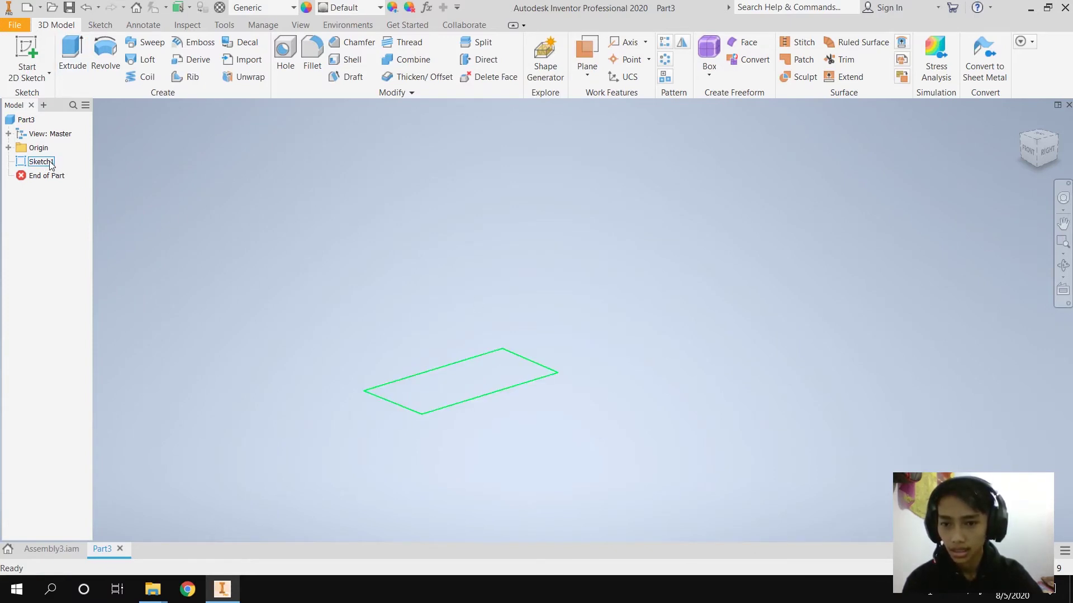
pyautogui.rightClick(49, 163)
pyautogui.click(95, 319)
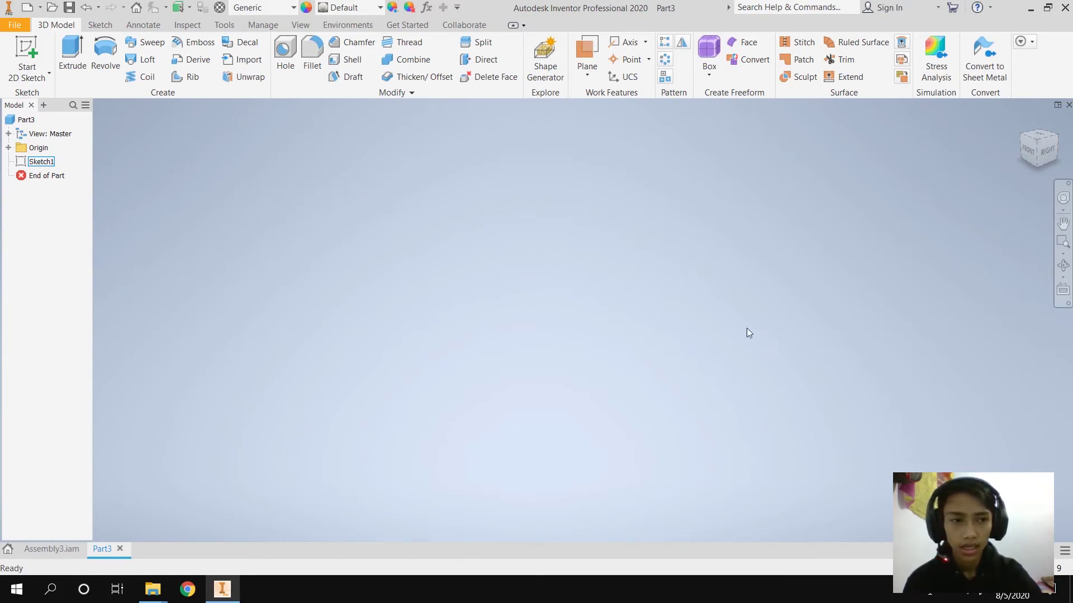
pyautogui.click(1048, 149)
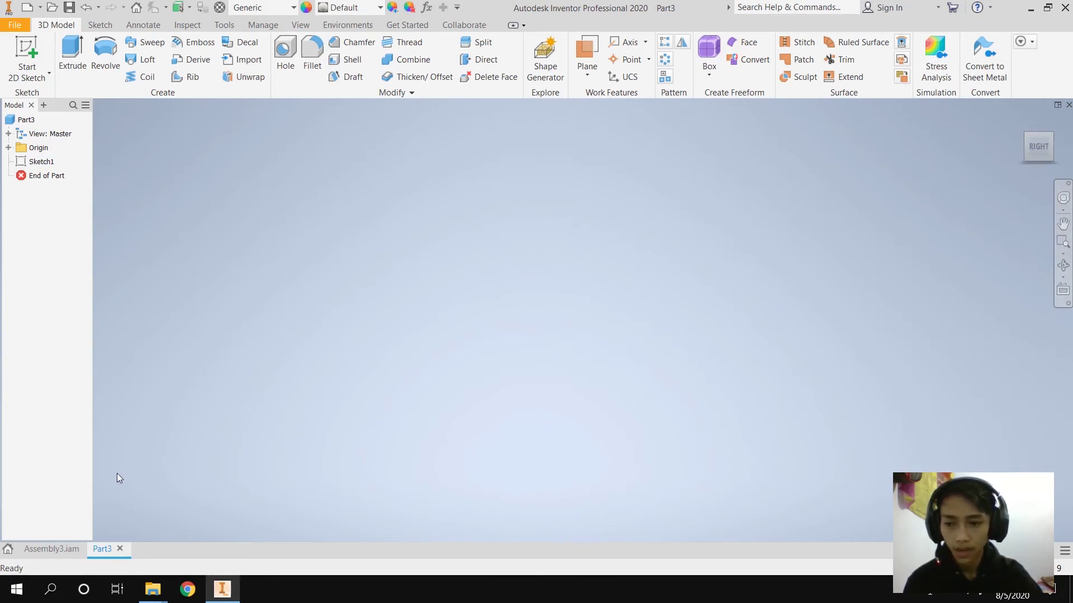
# Switch to Assembly3.iam, browse its component tree and inspect the car model from the side.
pyautogui.click(52, 551)
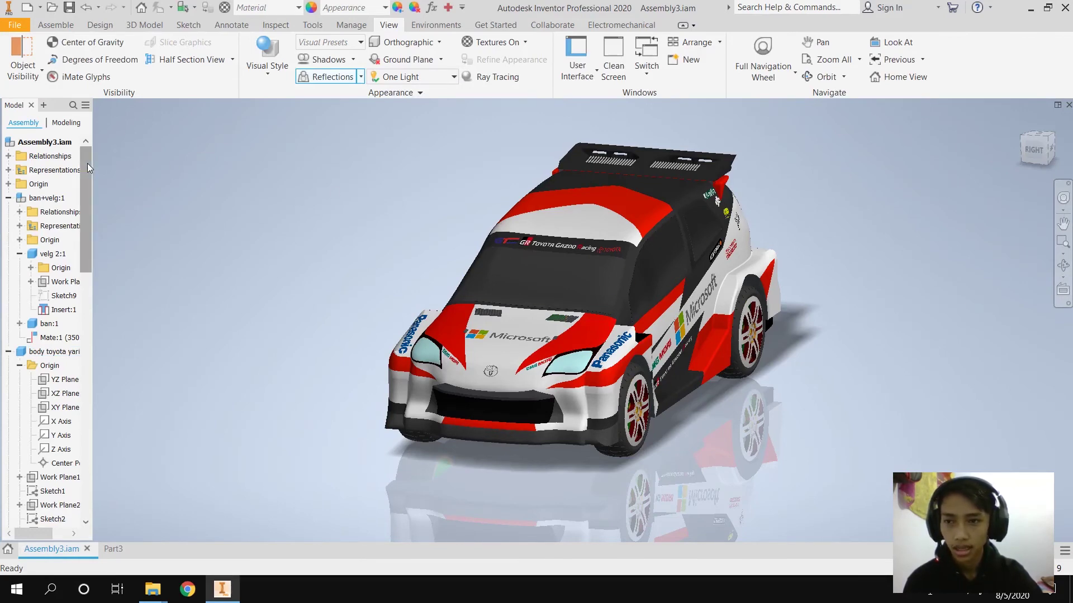
pyautogui.scroll(-3, 85, 169)
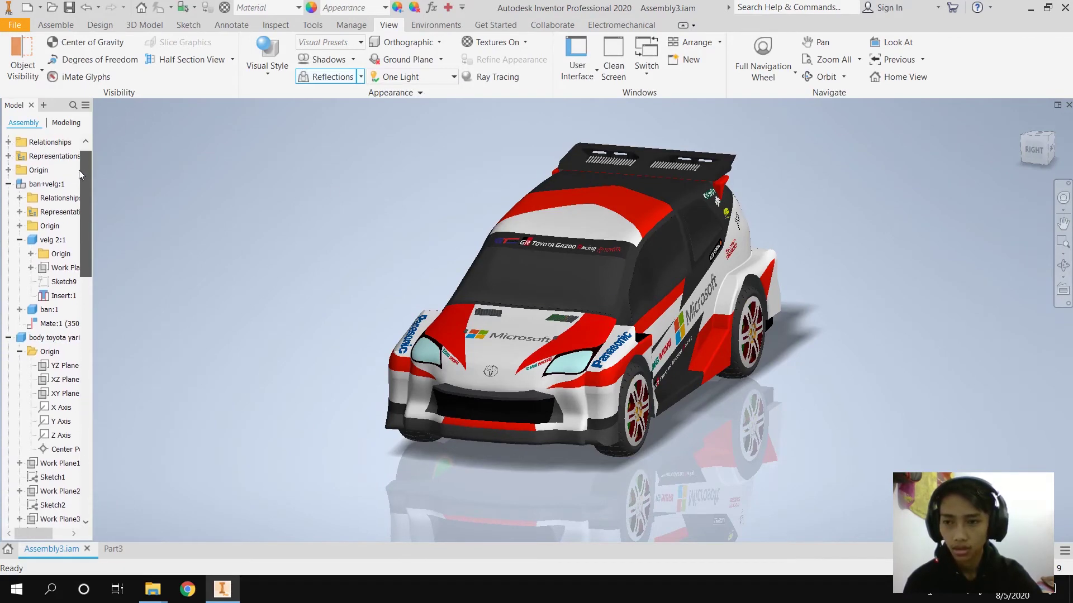
pyautogui.scroll(-1, 85, 183)
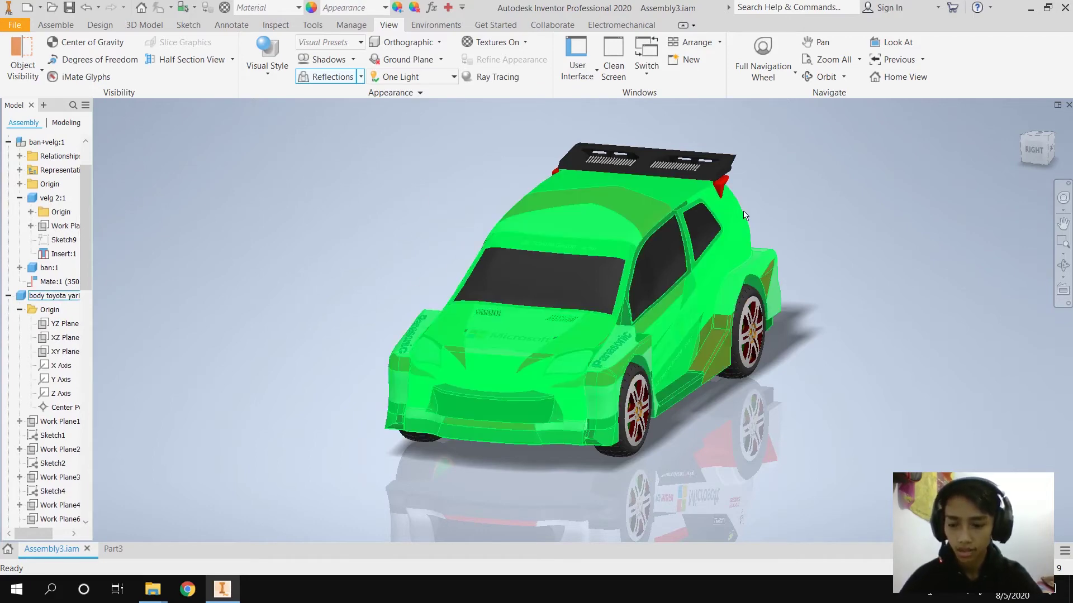
pyautogui.keyDown('shift'); pyautogui.moveTo(814, 278); pyautogui.dragTo(662, 255, button='middle'); pyautogui.keyUp('shift')
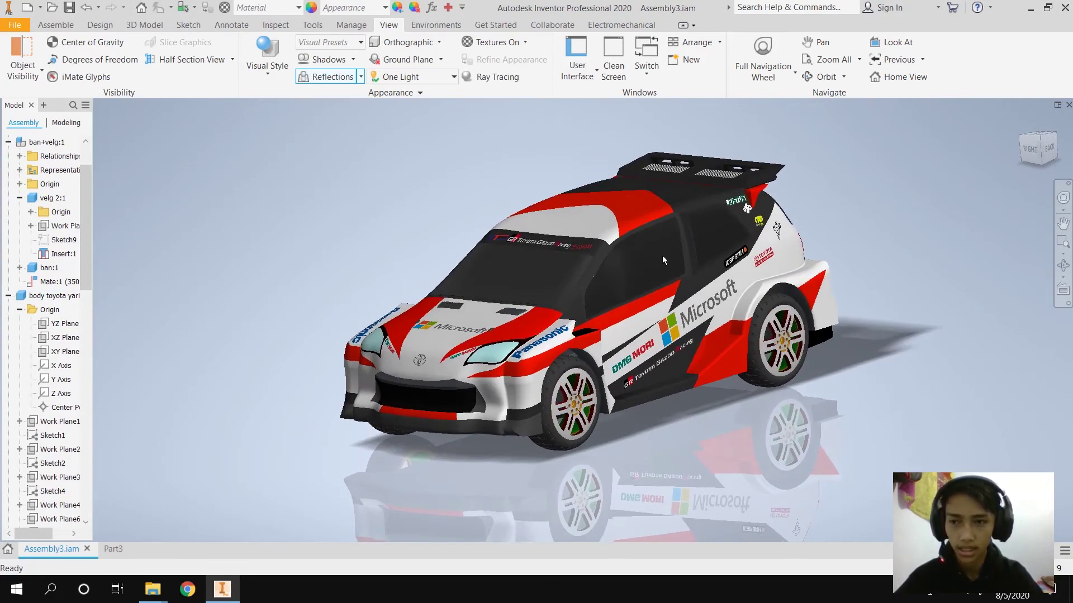
# Look through the Assembly3.iam component tree from the first wheel down to the spoiler and window parts and back.
pyautogui.scroll(2, 66, 169)
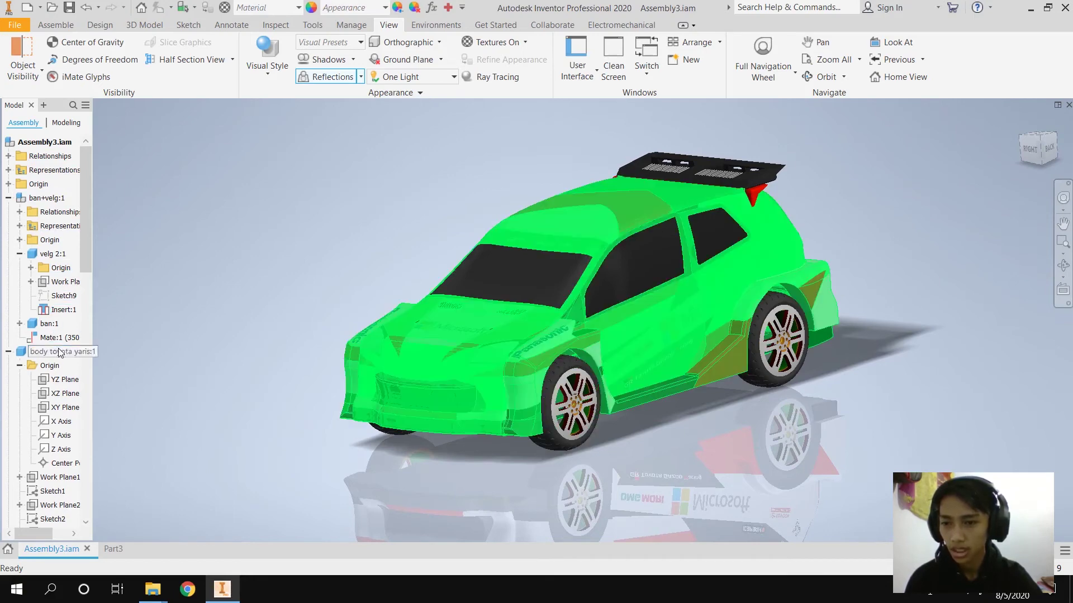
pyautogui.moveTo(85, 259); pyautogui.dragTo(78, 506)
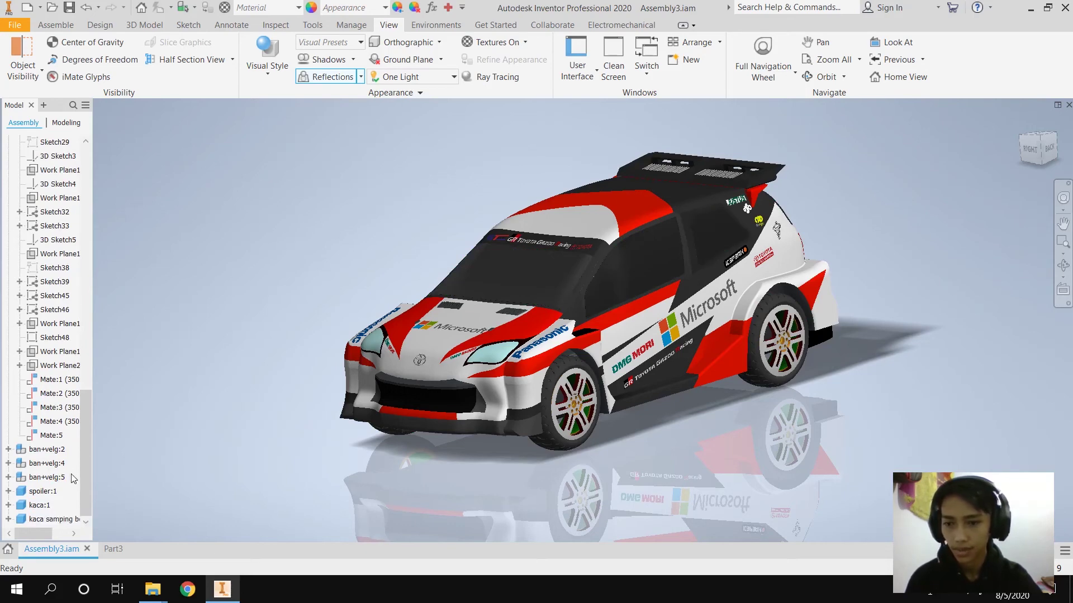
pyautogui.moveTo(88, 458); pyautogui.dragTo(89, 212)
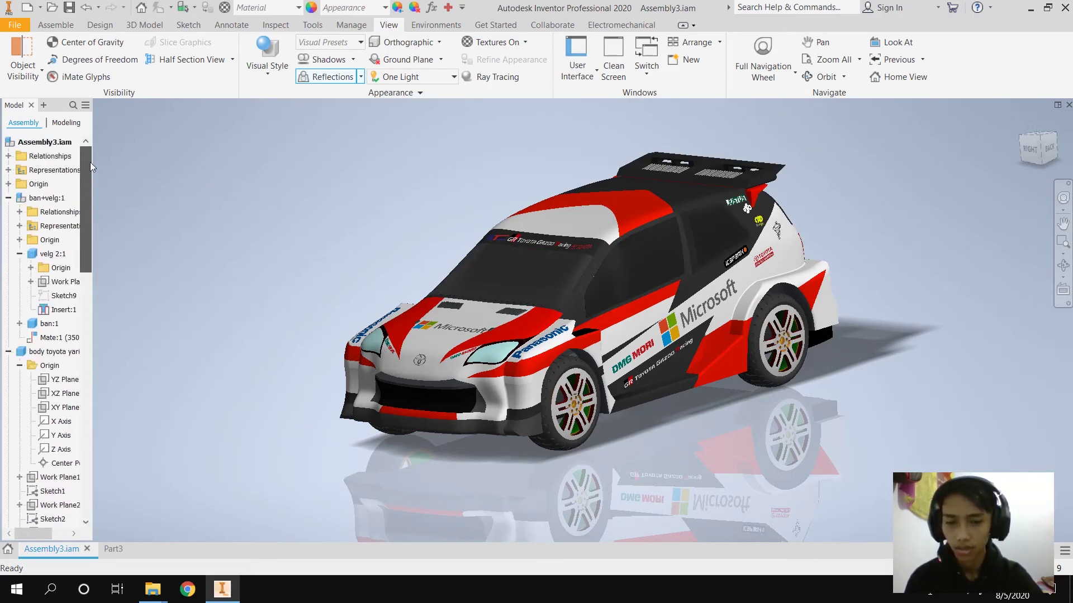
# Inspect the car from the right-back corner and the Right, Back, Left and Front views, finishing at the front-right corner view.
pyautogui.keyDown('shift'); pyautogui.moveTo(712, 463); pyautogui.dragTo(628, 454, button='middle'); pyautogui.keyUp('shift')
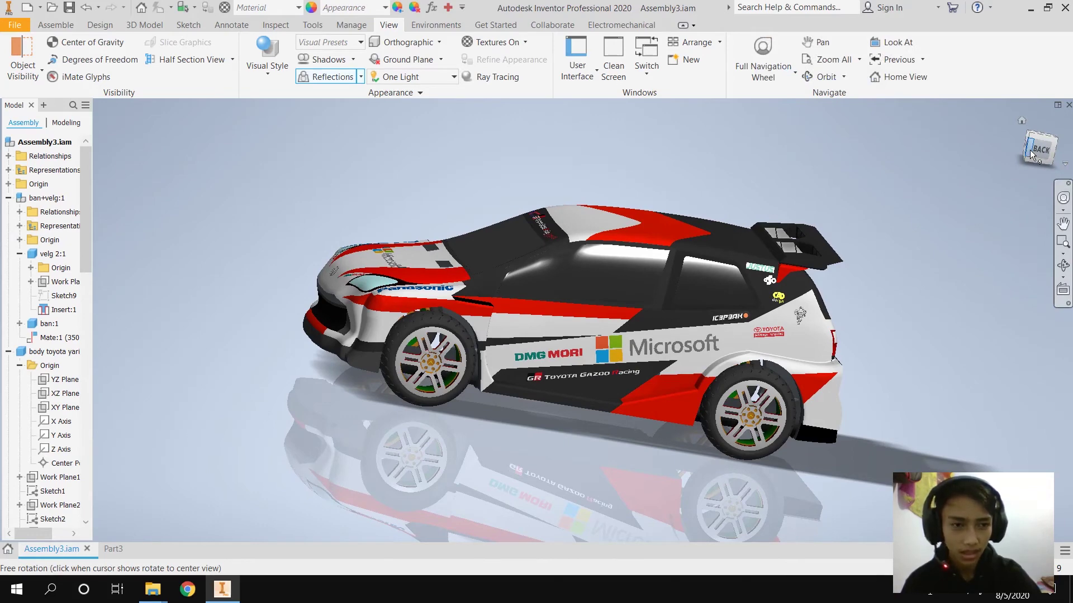
pyautogui.click(1030, 150)
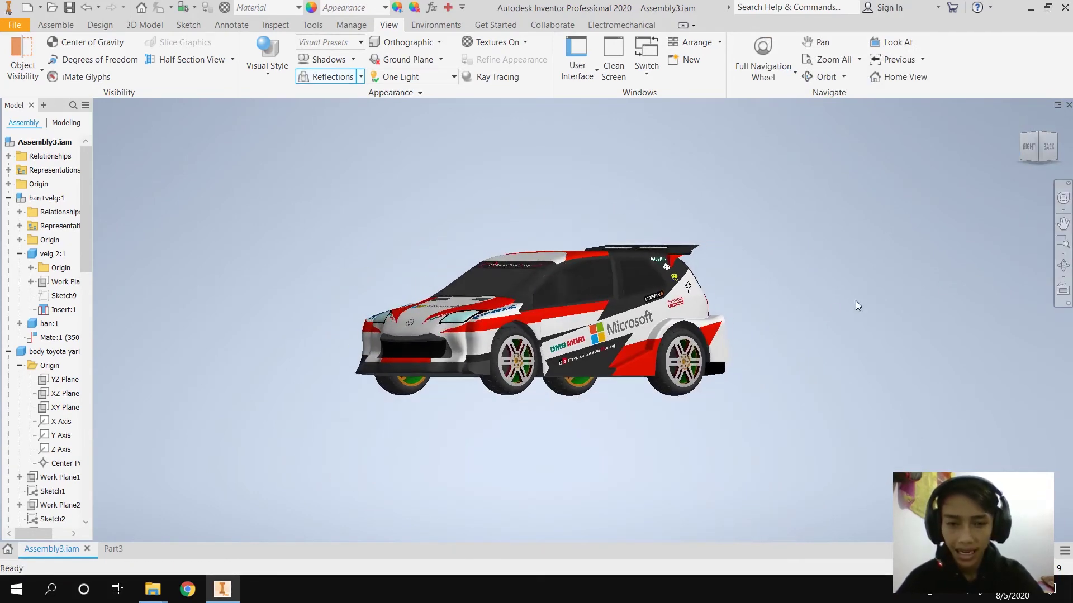
pyautogui.click(1030, 149)
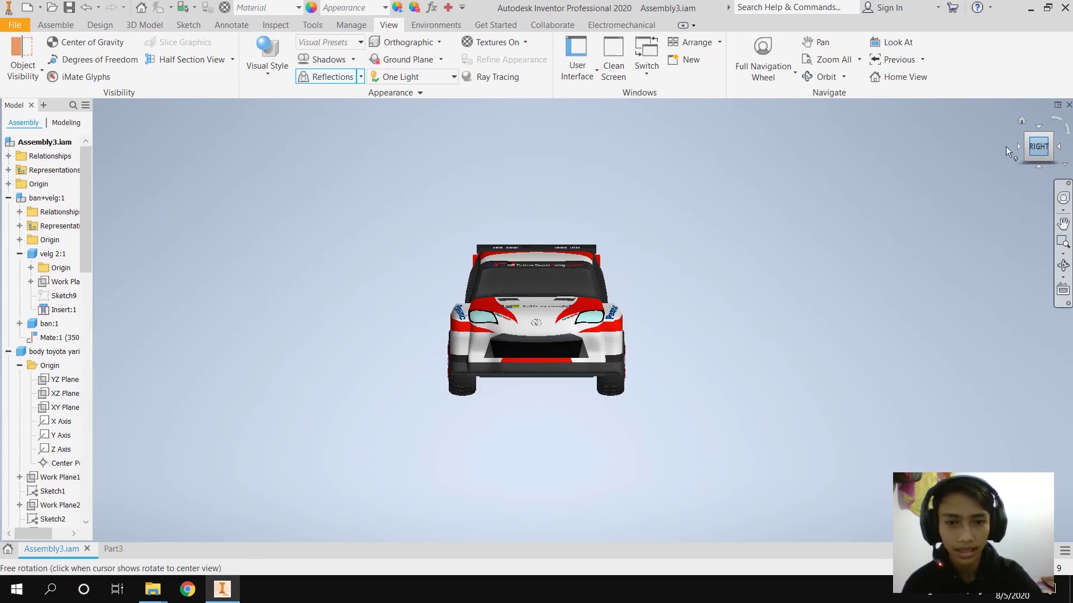
pyautogui.scroll(-3, 481, 240)
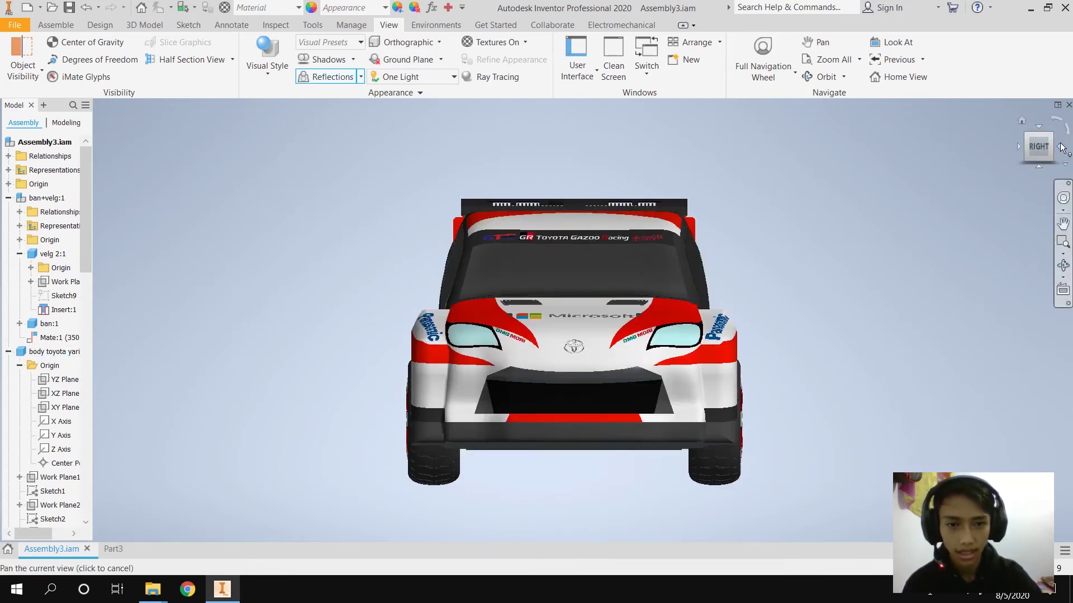
pyautogui.click(1061, 148)
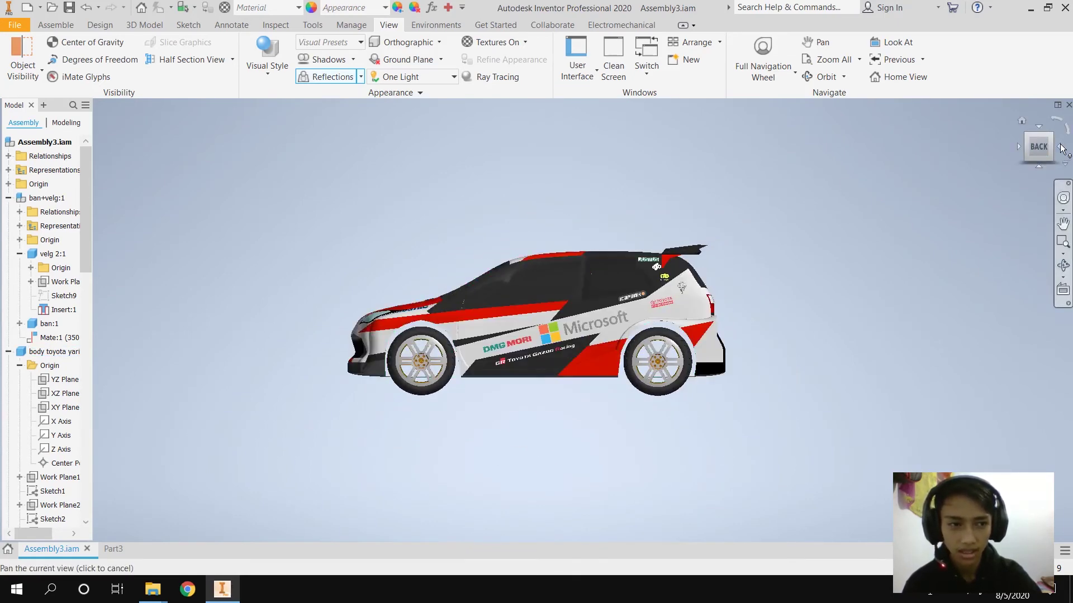
pyautogui.click(1062, 148)
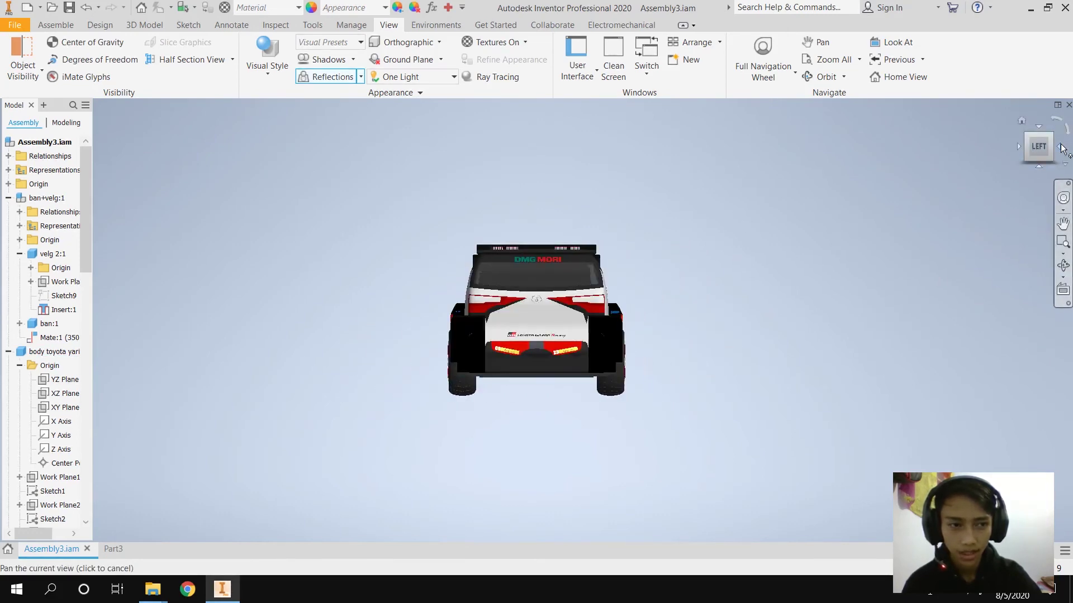
pyautogui.click(1061, 148)
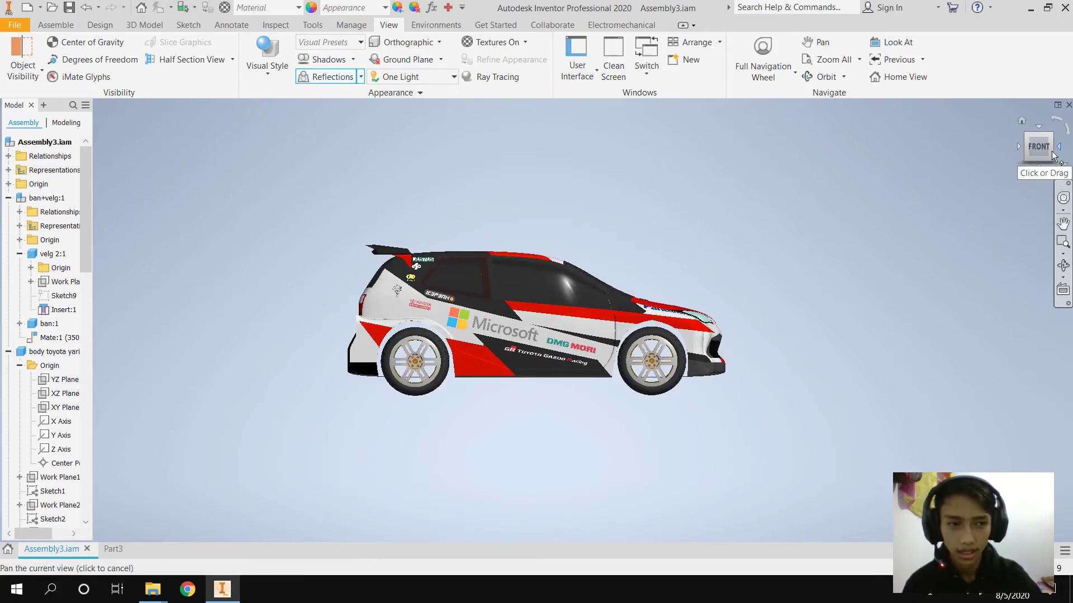
pyautogui.click(1052, 145)
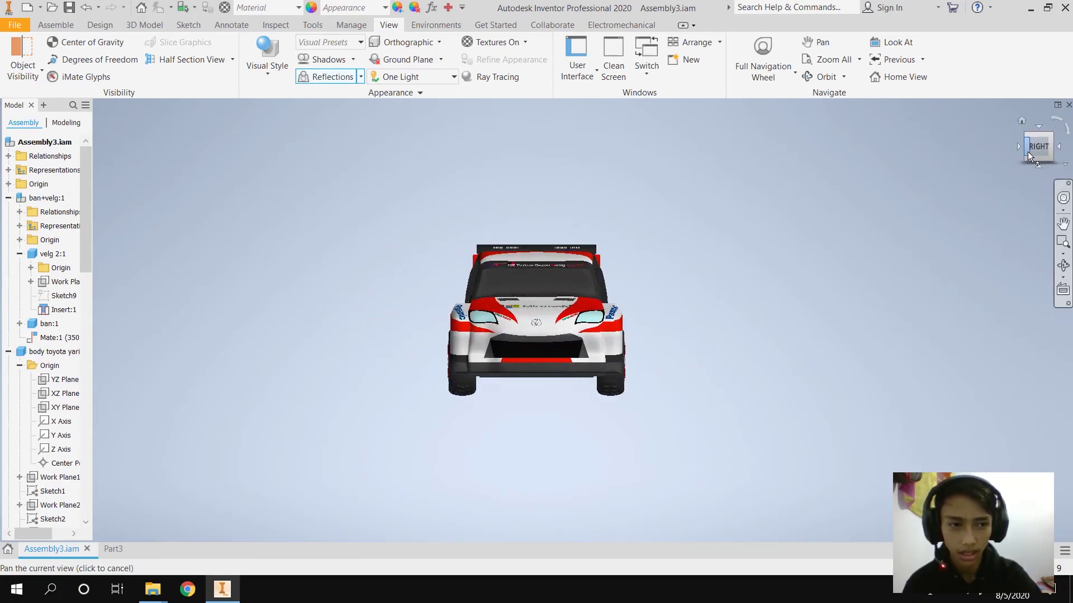
pyautogui.click(1027, 149)
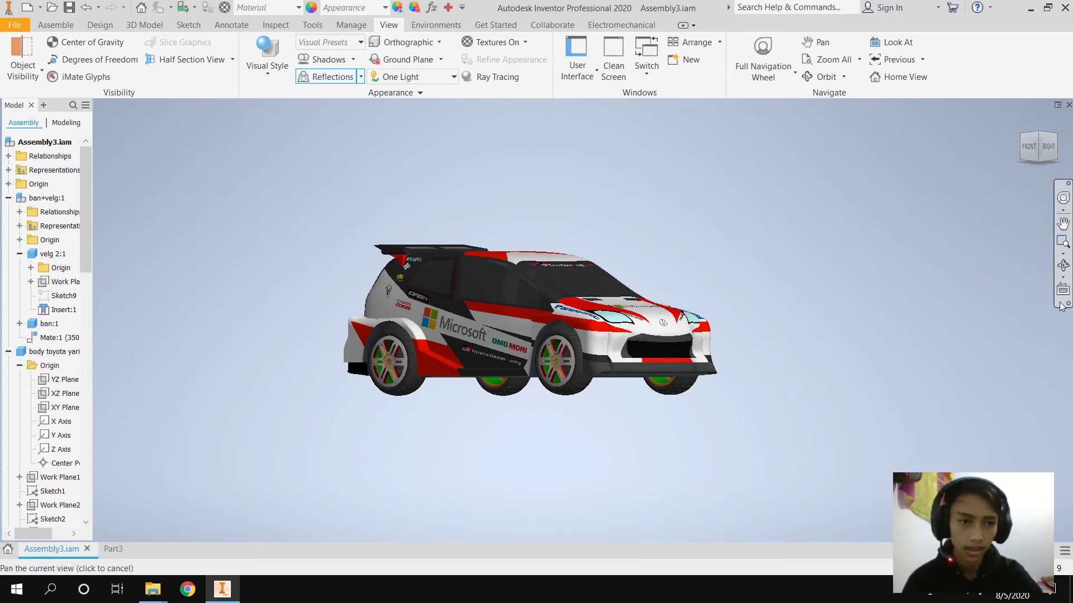
# Shift the car slightly downward in the view with the Pan tool, exit the tool and glance at the assembly's context commands.
pyautogui.click(1062, 224)
pyautogui.moveTo(730, 270); pyautogui.dragTo(724, 317)
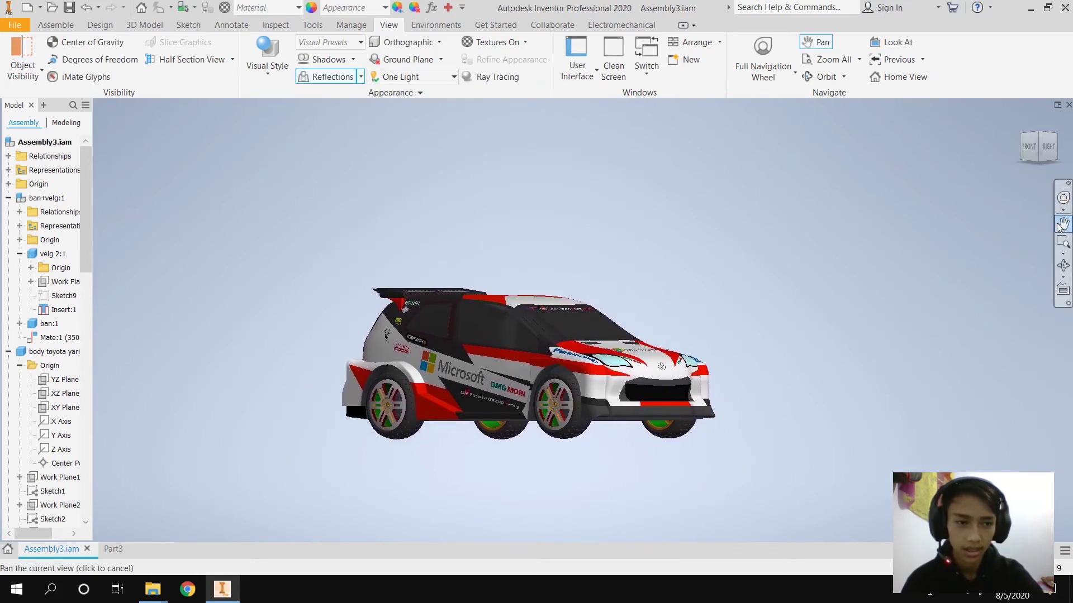
pyautogui.rightClick(1064, 228)
pyautogui.press('Escape')
pyautogui.press('Escape')
pyautogui.rightClick(869, 239)
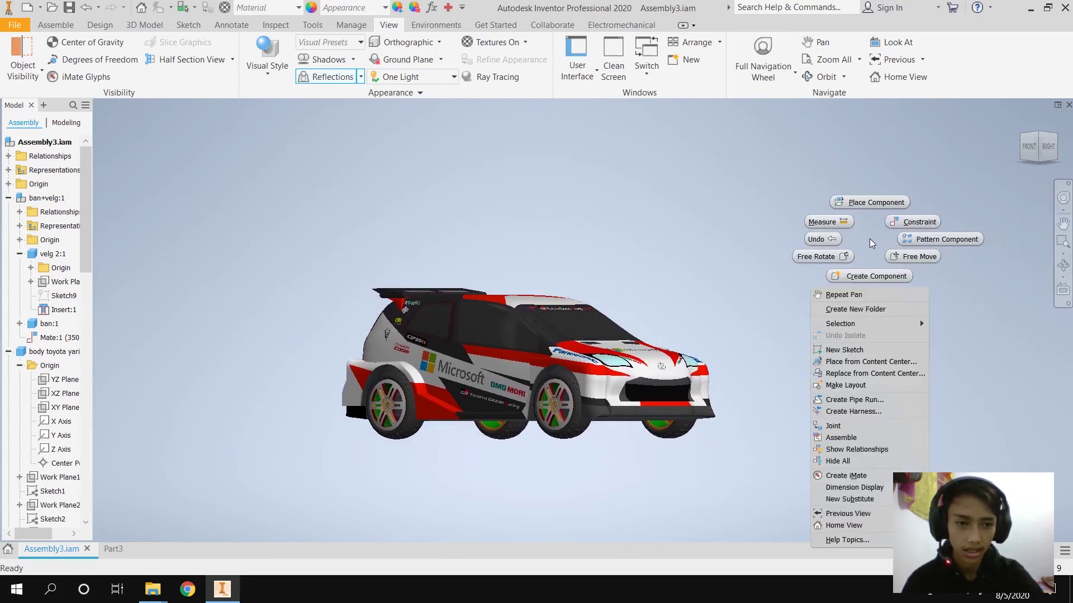
pyautogui.press('Escape')
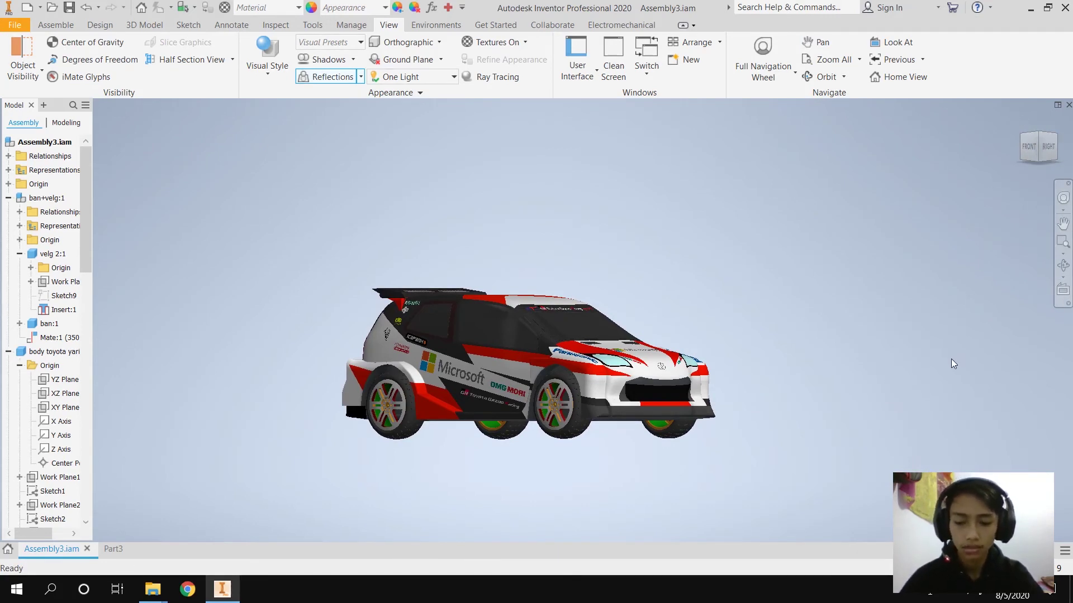
# Rotate the car with free orbit to a raised view of its nose and right-back side, and view it slightly enlarged.
pyautogui.moveTo(814, 365); pyautogui.dragTo(882, 318, button='middle')
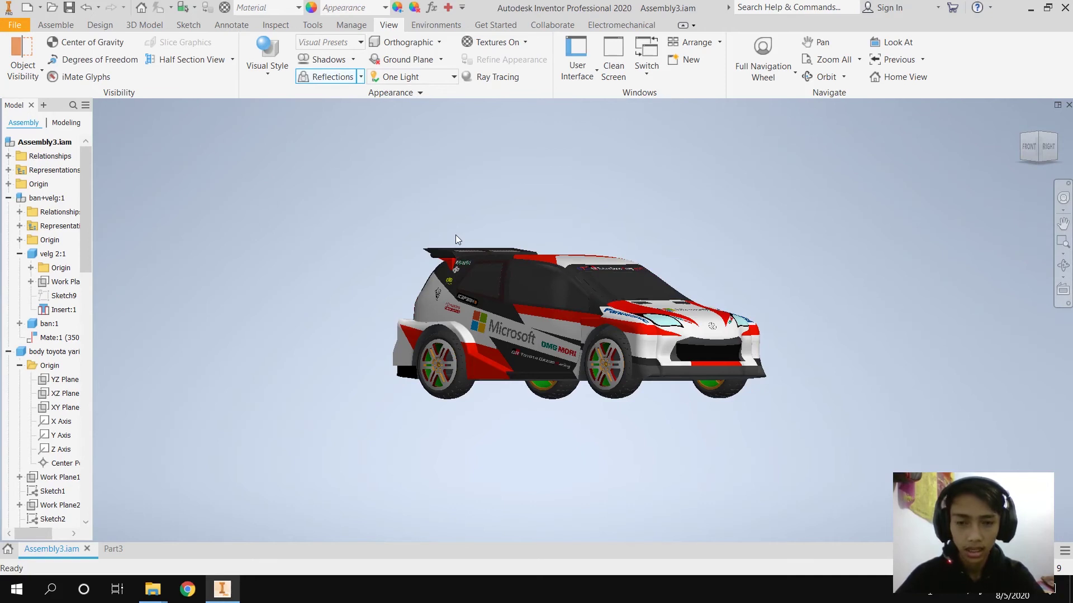
pyautogui.press('F4')
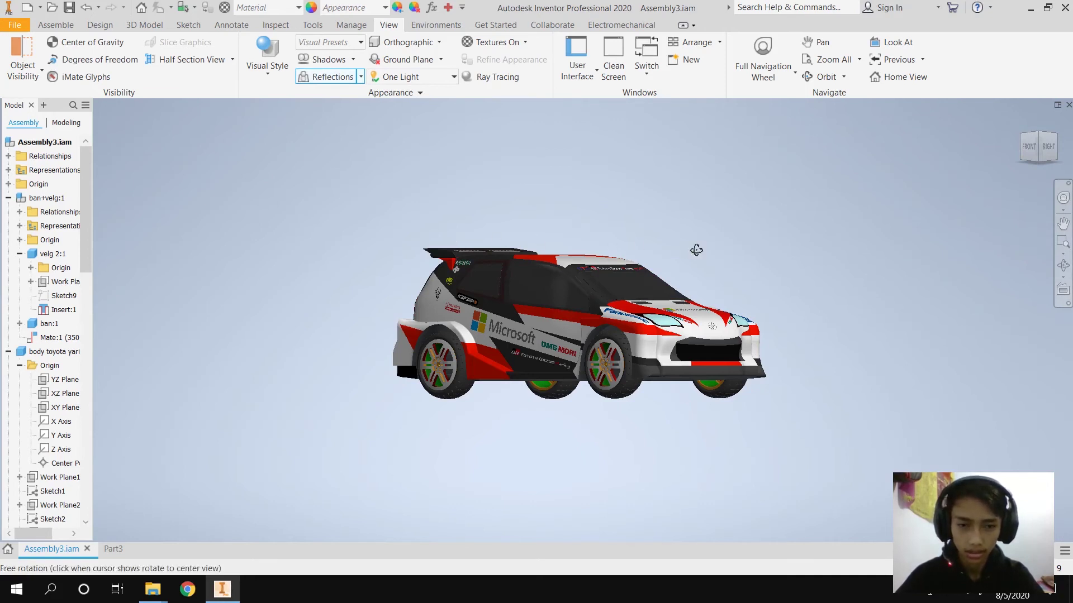
pyautogui.moveTo(697, 247); pyautogui.dragTo(559, 262)
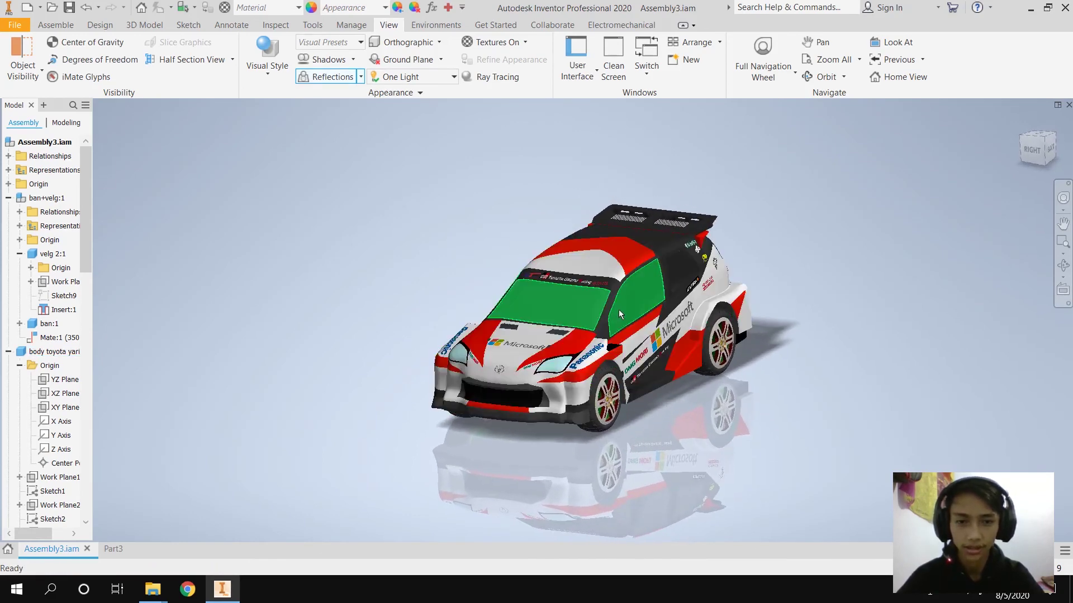
pyautogui.scroll(3, 616, 317)
pyautogui.scroll(-4, 616, 318)
pyautogui.moveTo(622, 332); pyautogui.dragTo(623, 300, button='middle')
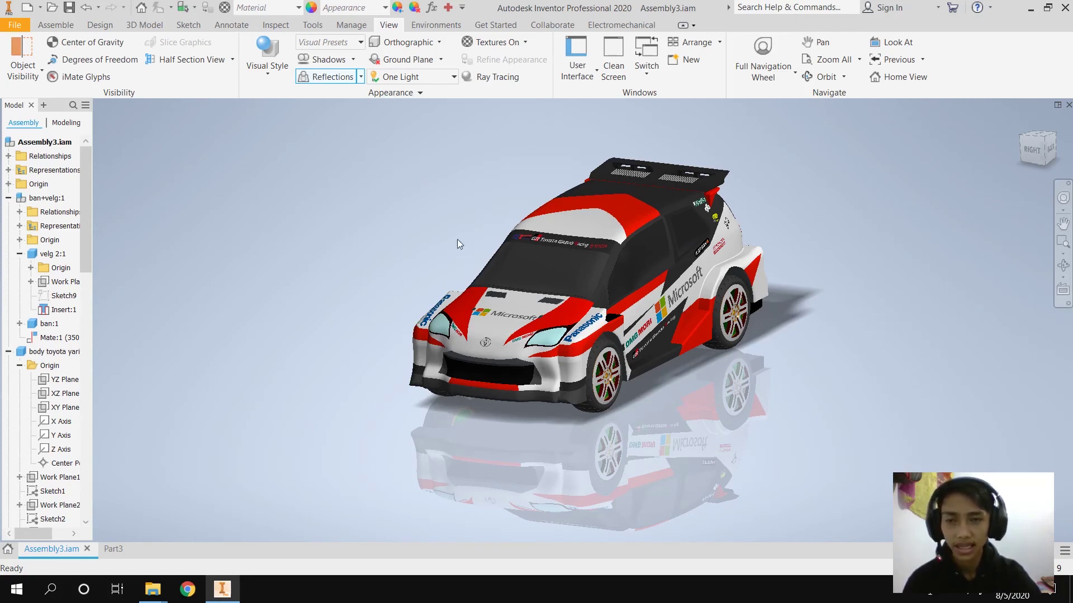
# Pan the car sideways and back toward the middle of the view, keeping its orientation.
pyautogui.press('F2')
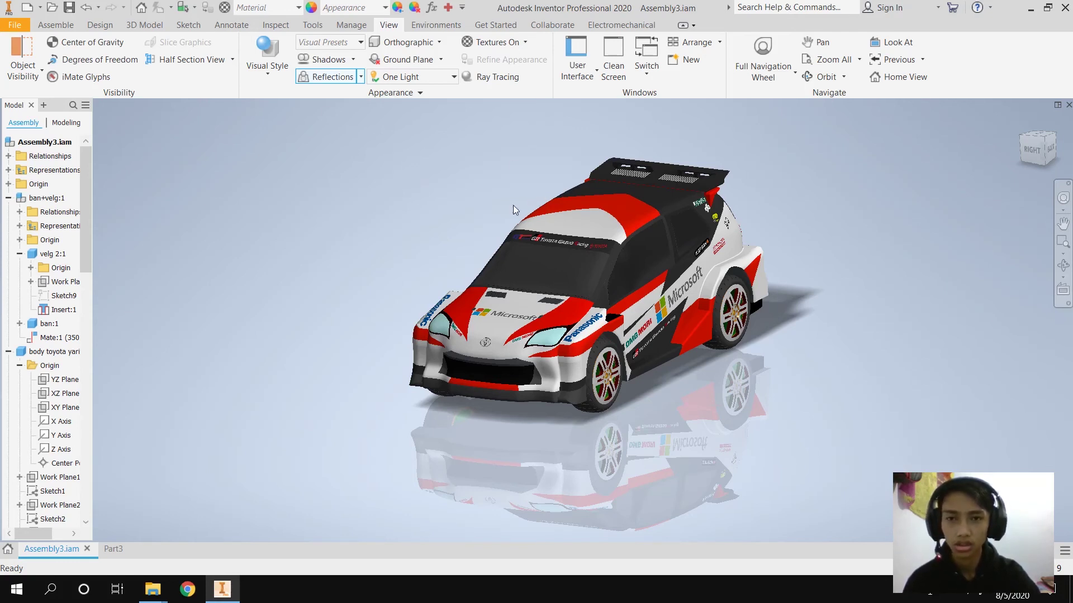
pyautogui.moveTo(425, 247); pyautogui.dragTo(307, 224)
pyautogui.press('F2')
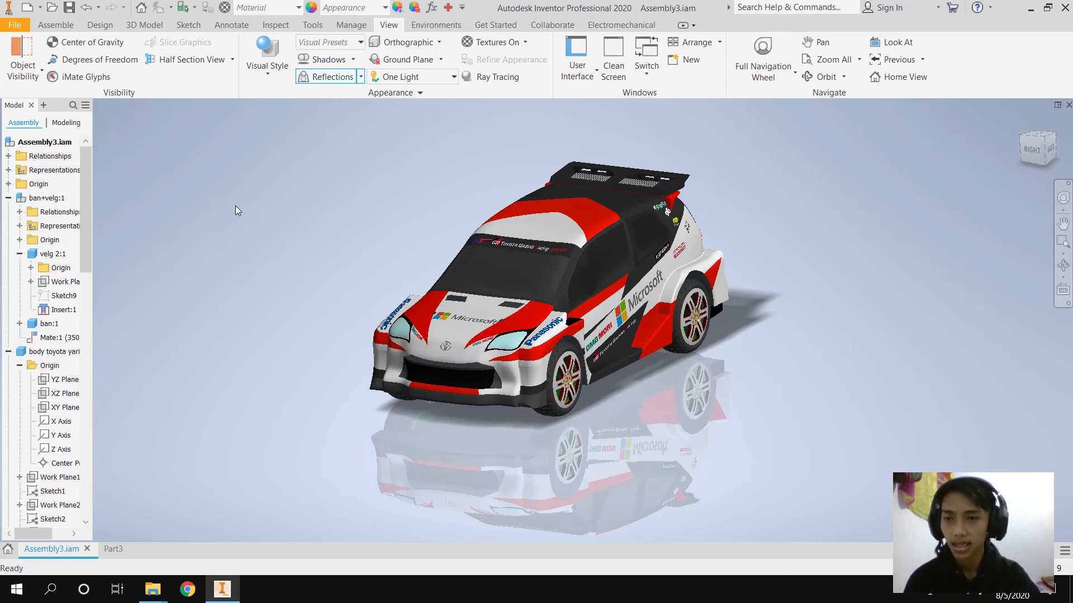
pyautogui.moveTo(231, 208); pyautogui.dragTo(261, 208, button='middle')
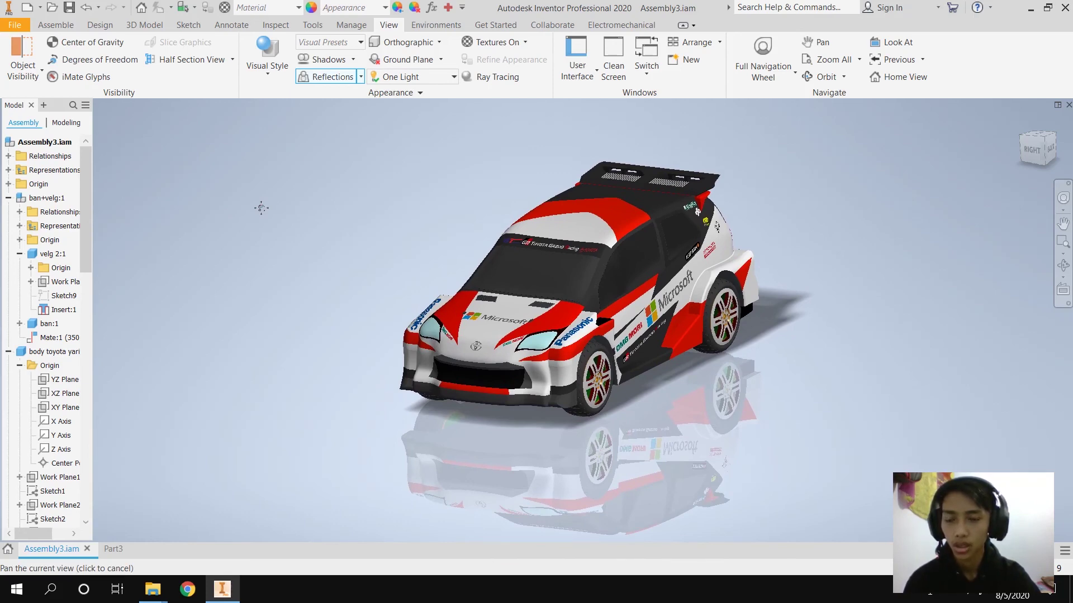
pyautogui.moveTo(261, 207); pyautogui.dragTo(261, 209, button='middle')
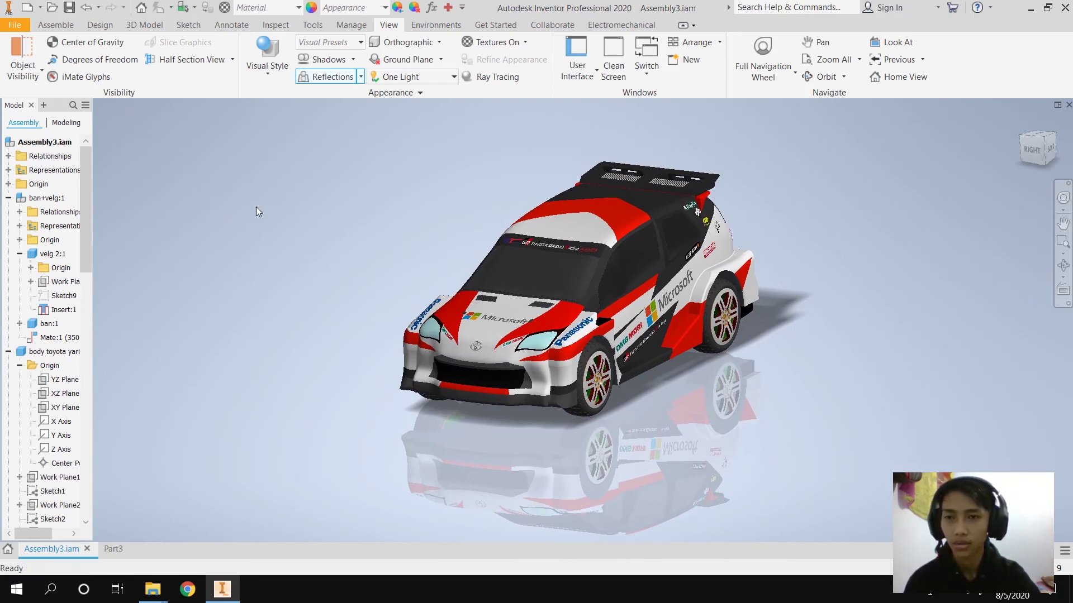
# Snap to the right-back corner view and orbit around the car to view its side, nose and roof from above.
pyautogui.click(1044, 153)
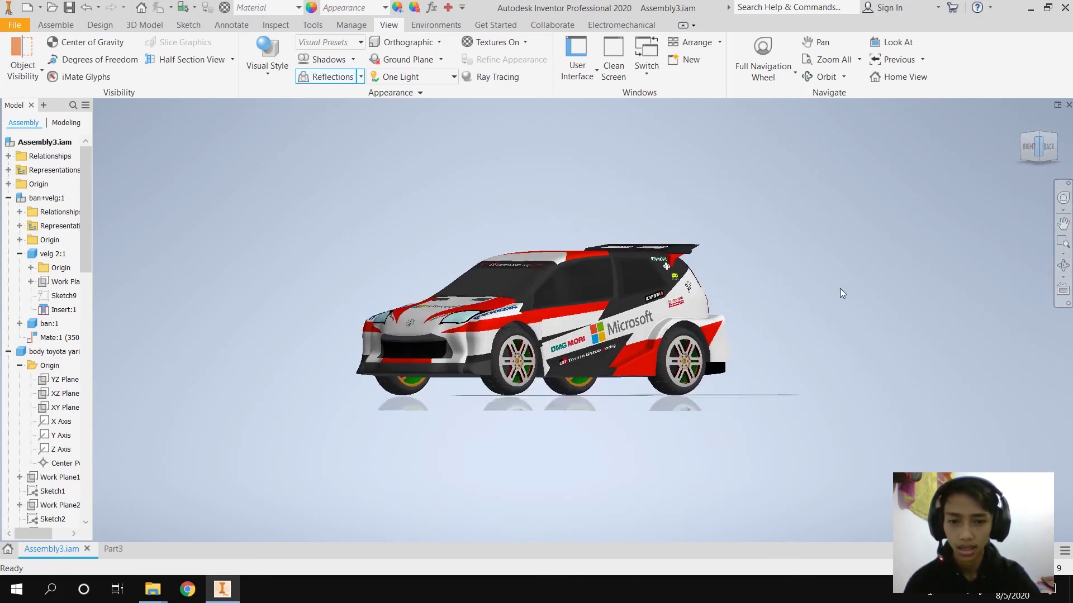
pyautogui.keyDown('shift'); pyautogui.moveTo(802, 310); pyautogui.dragTo(775, 319, button='middle'); pyautogui.keyUp('shift')
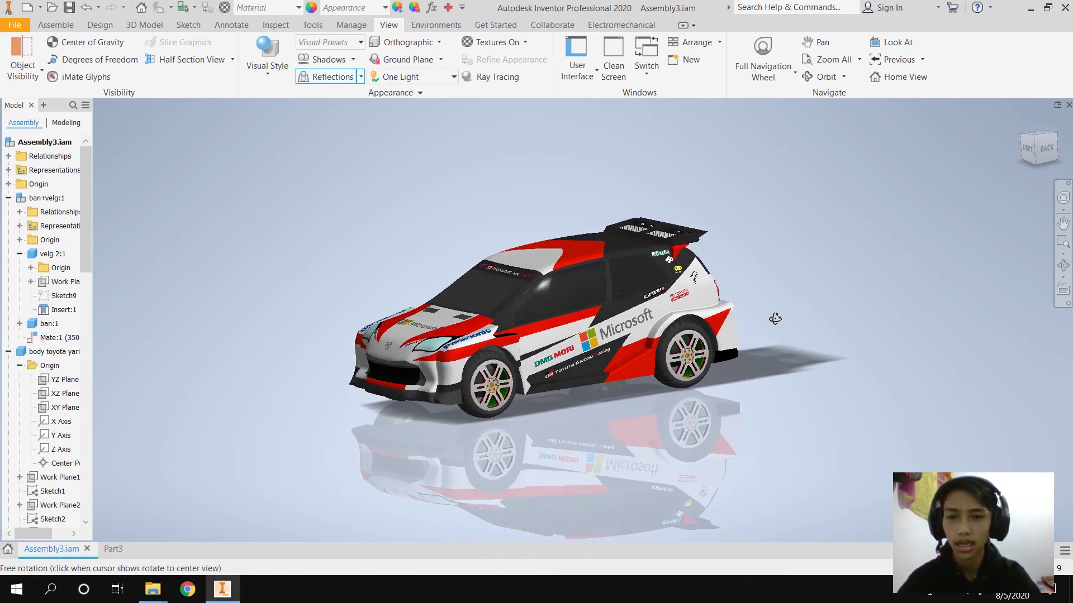
pyautogui.keyDown('shift'); pyautogui.moveTo(775, 319); pyautogui.dragTo(856, 323, button='middle'); pyautogui.keyUp('shift')
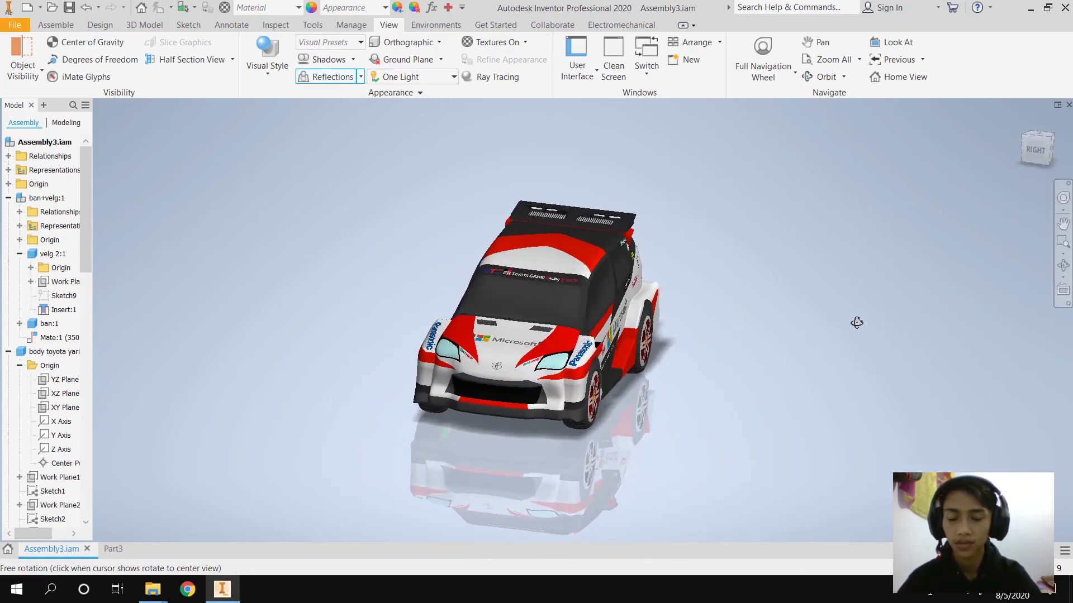
pyautogui.keyDown('shift'); pyautogui.moveTo(856, 322); pyautogui.dragTo(856, 323, button='middle'); pyautogui.keyUp('shift')
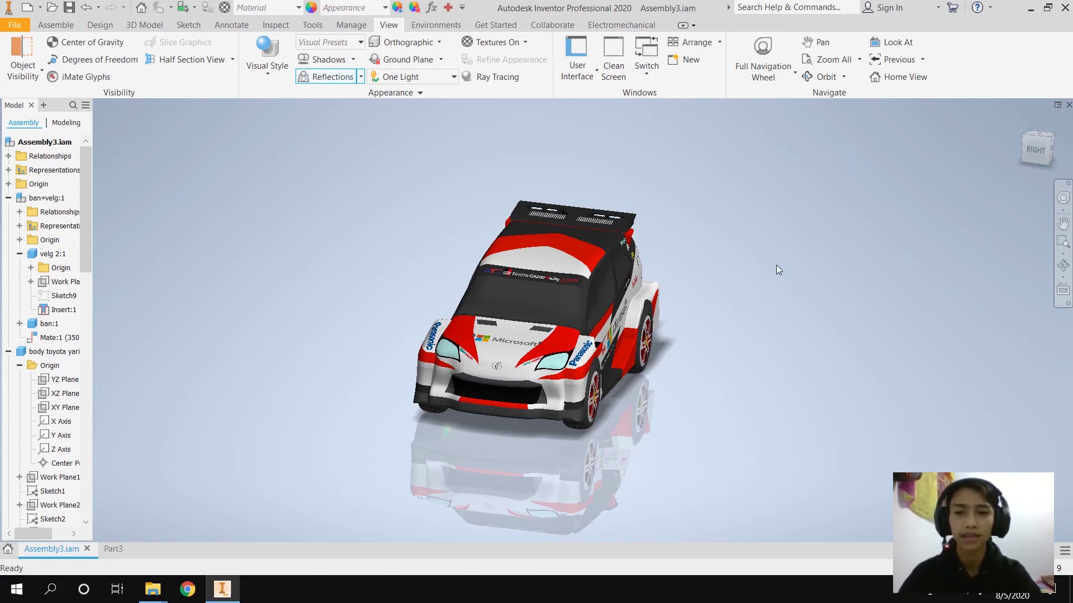
pyautogui.moveTo(729, 267); pyautogui.dragTo(757, 246, button='middle')
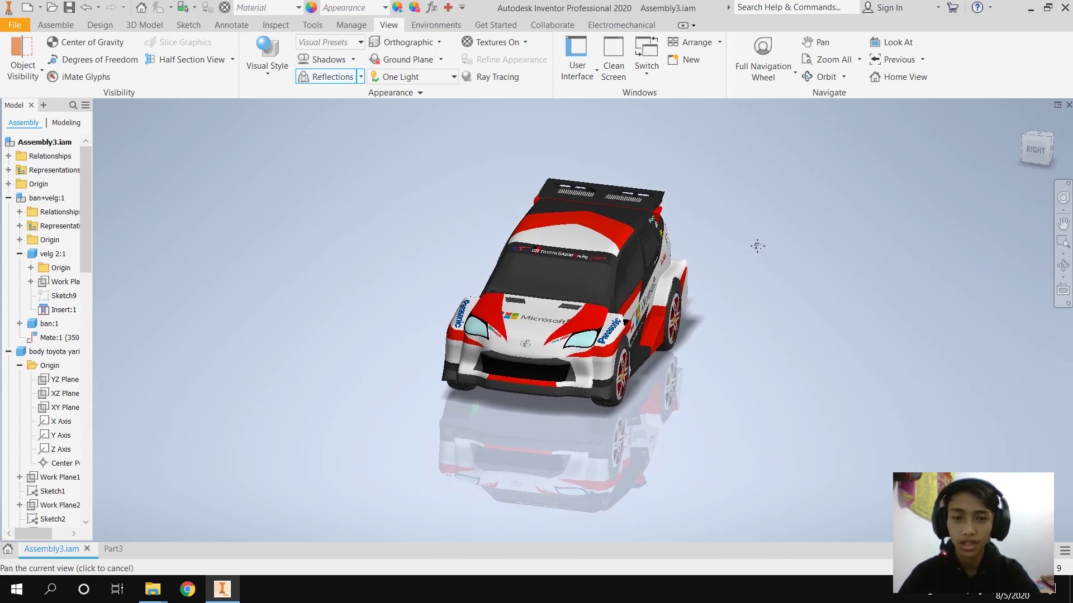
pyautogui.keyDown('shift'); pyautogui.moveTo(778, 287); pyautogui.dragTo(740, 278, button='middle'); pyautogui.keyUp('shift')
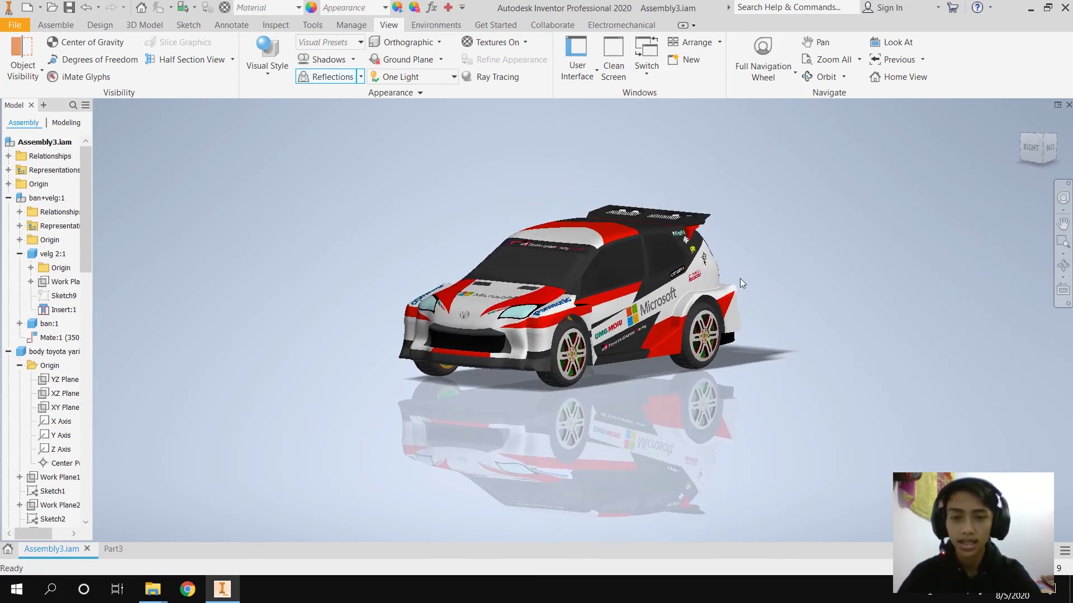